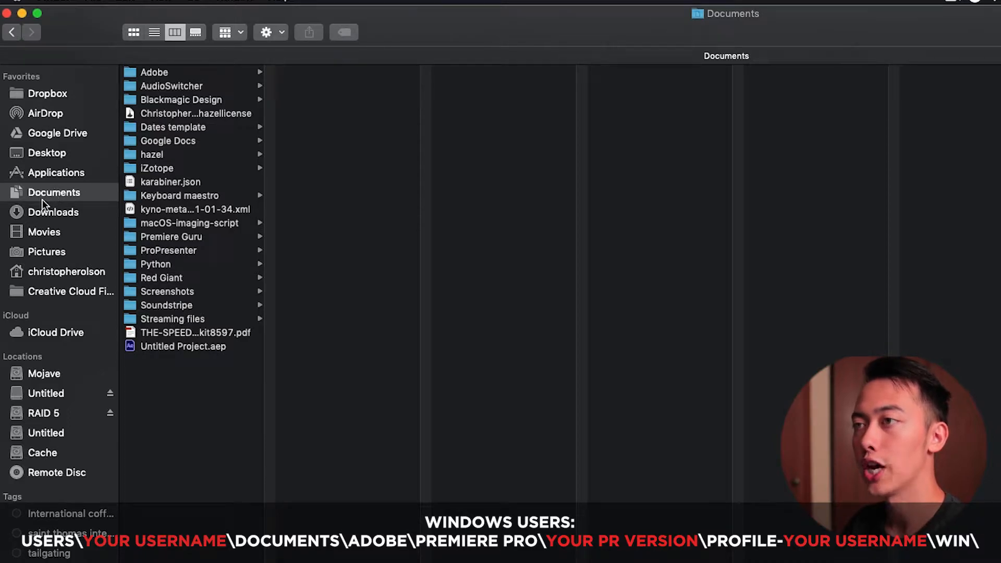
Open the profile folder named after the username under Documents/Adobe/Premiere Pro/14.0
click(149, 72)
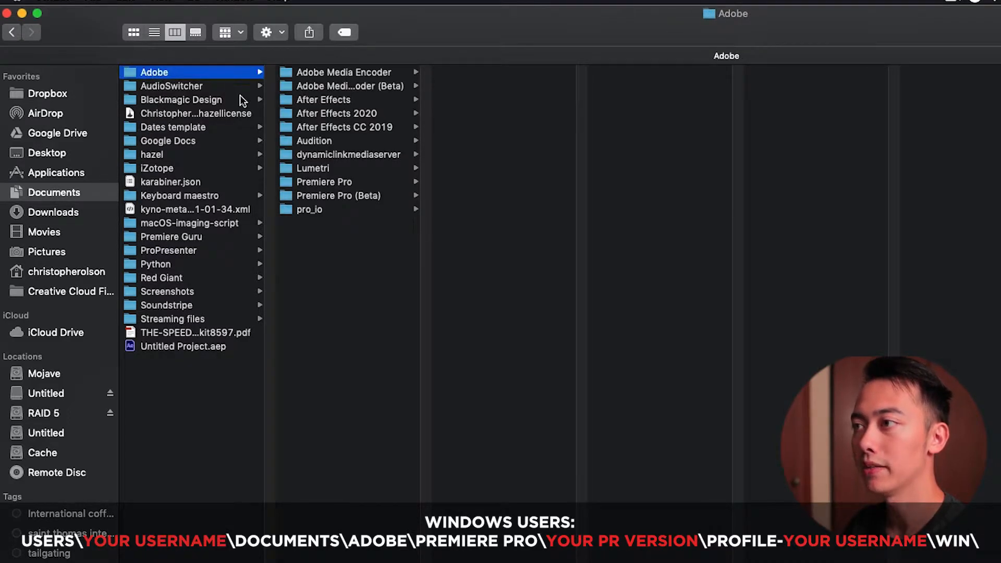
click(330, 182)
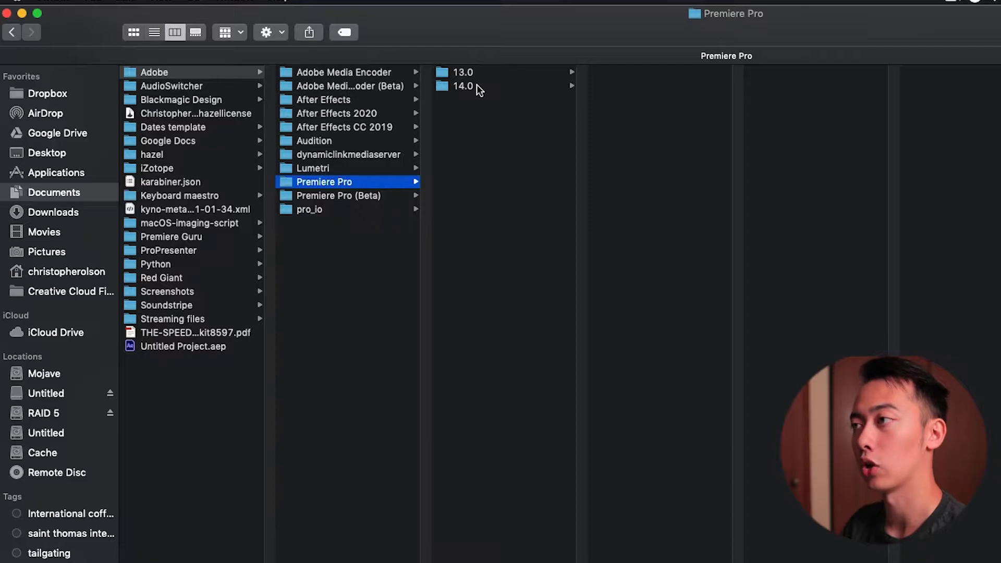
click(467, 87)
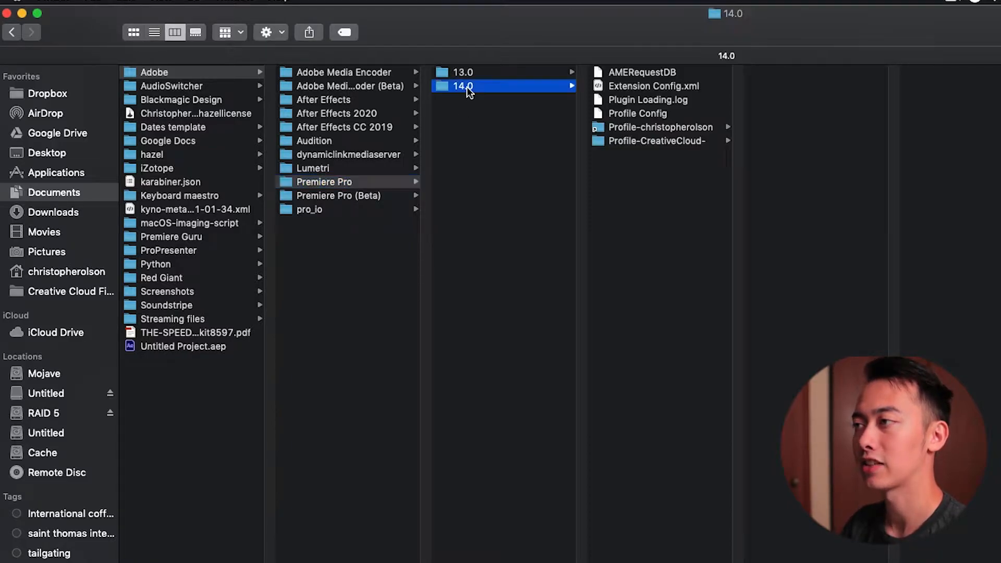
click(677, 141)
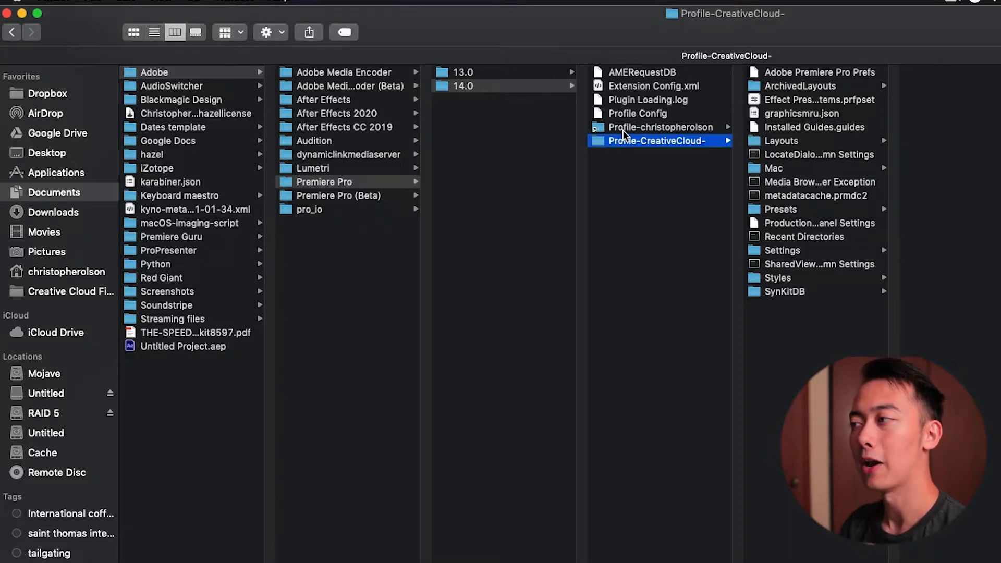
click(631, 127)
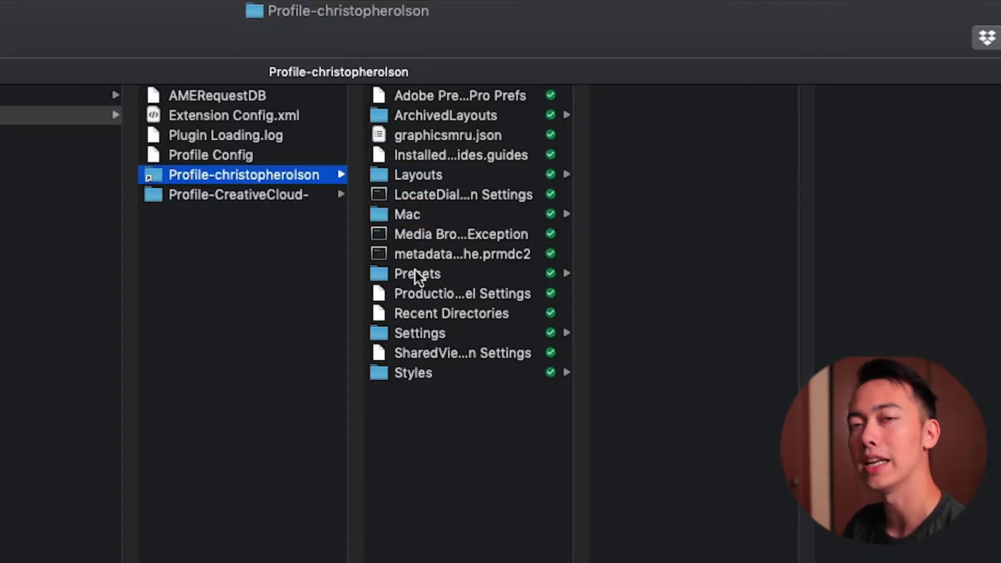
Examine the profile's Layouts, Mac and Settings folders, including the Custom, Track Height Presets and Ingest Presets subfolders
click(427, 173)
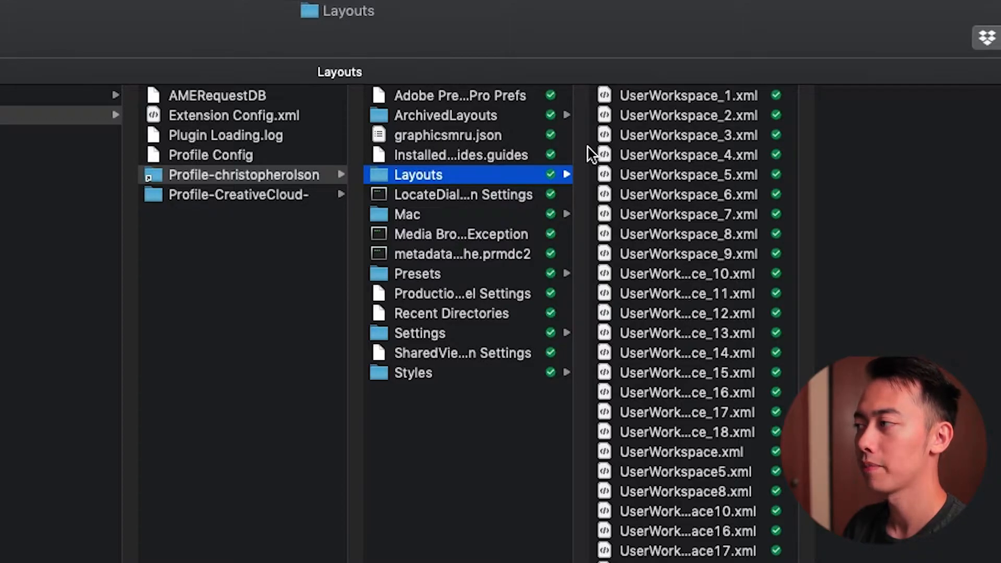
click(410, 216)
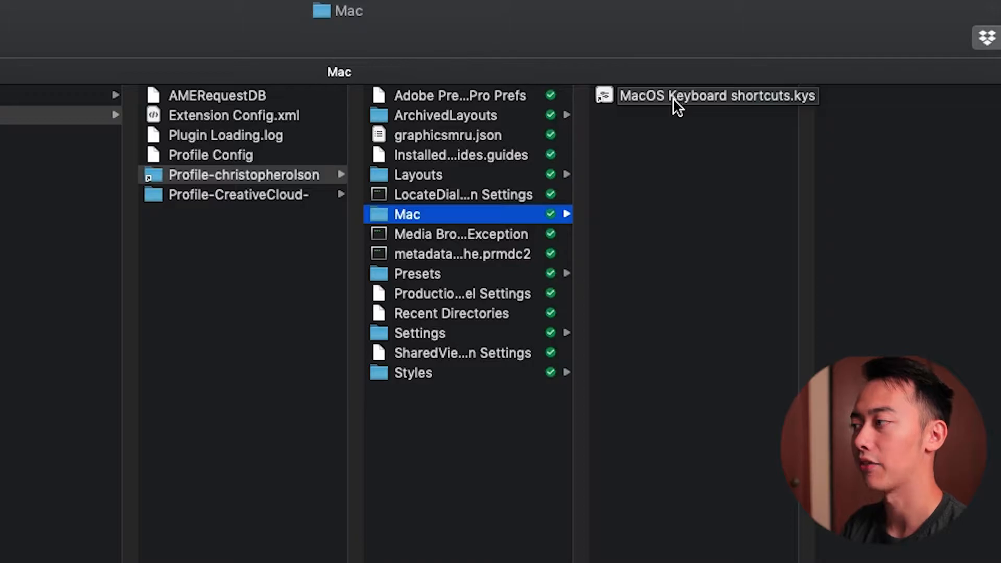
click(417, 334)
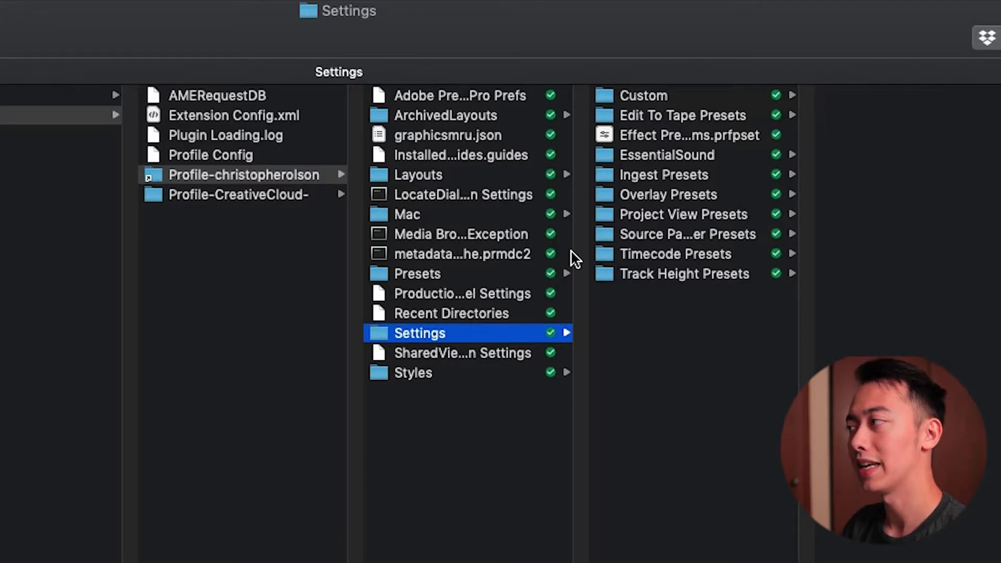
click(660, 95)
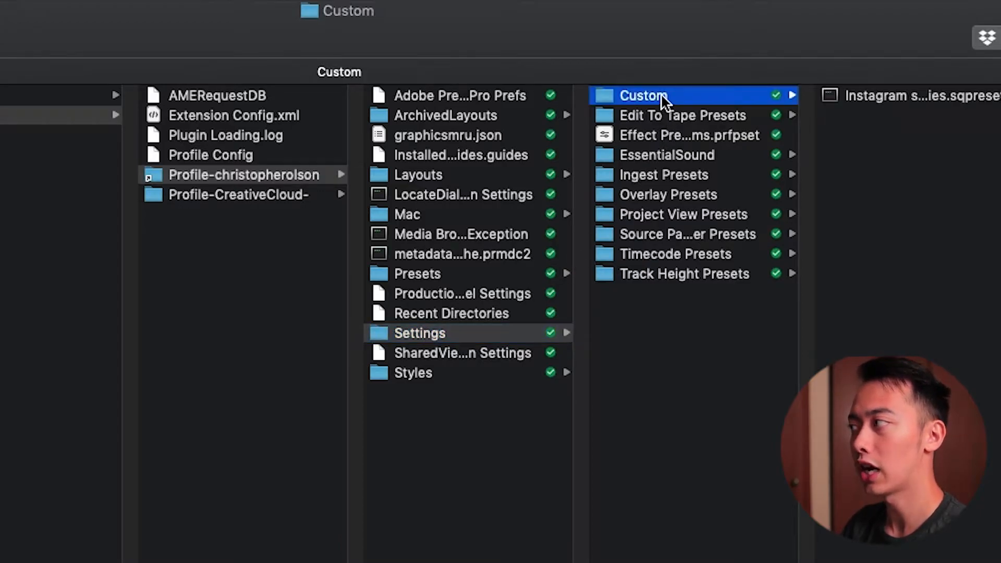
click(917, 100)
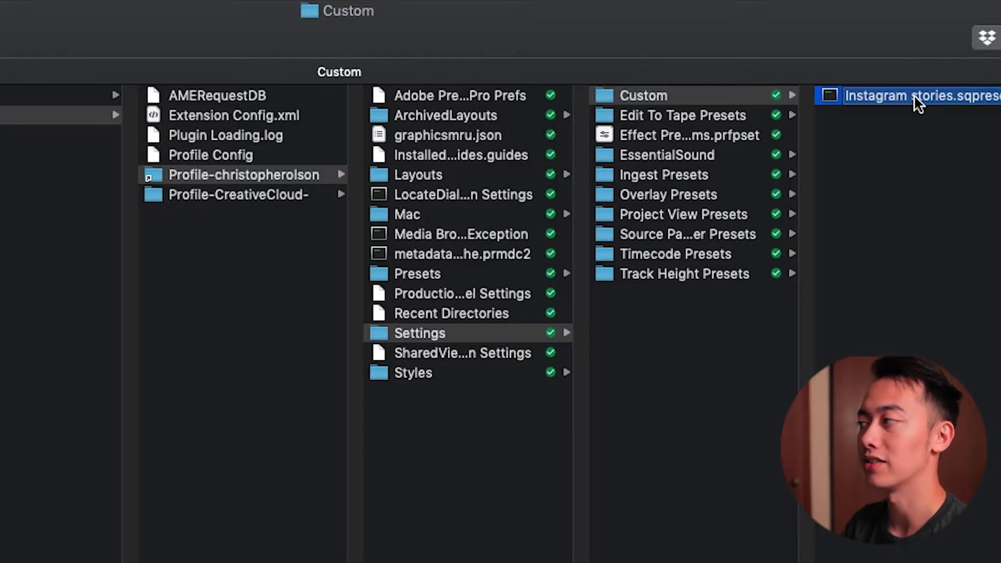
click(704, 275)
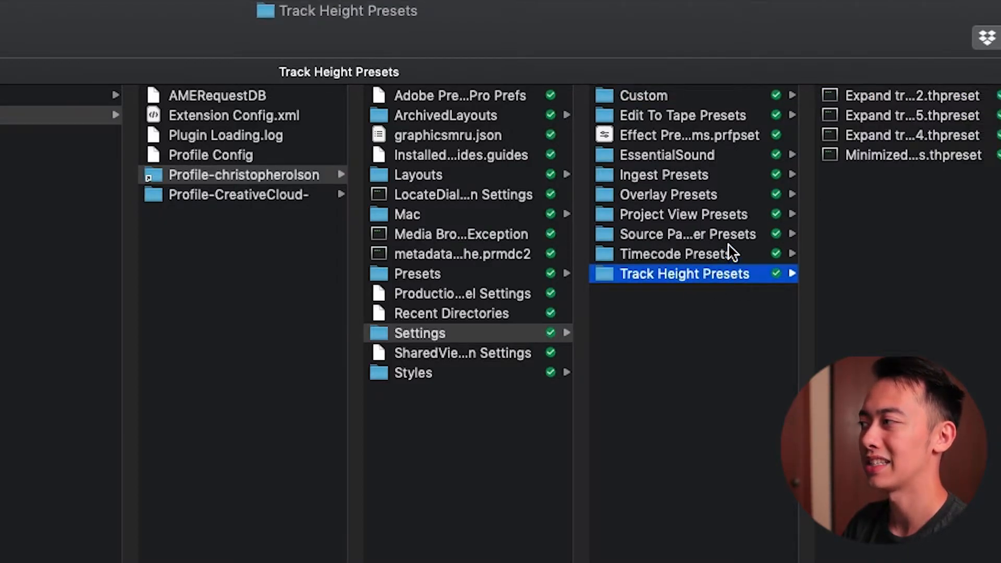
click(693, 172)
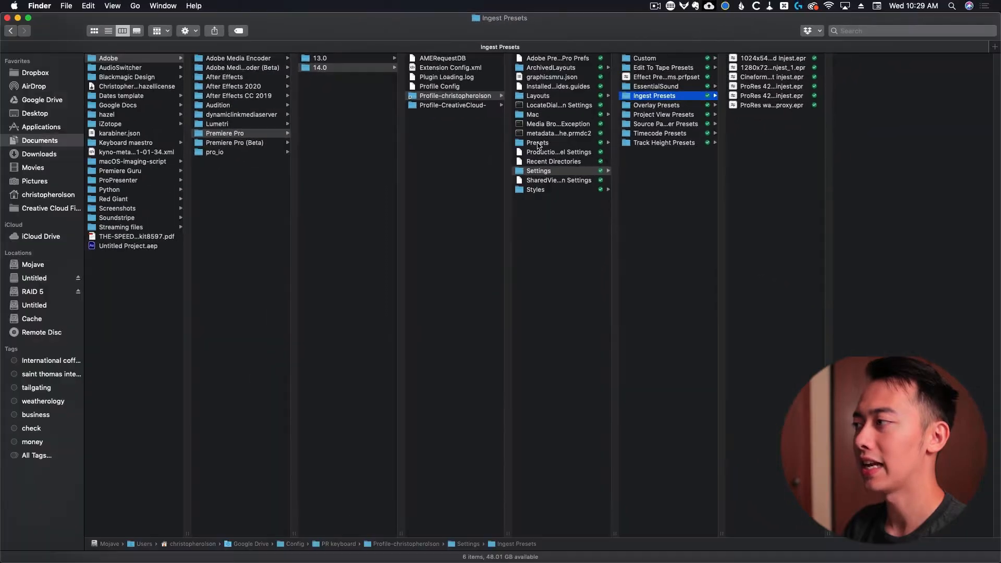
Copy the profile's Layouts, Mac and Settings folders together to the removable Untitled drive
super+click(407, 215)
super+click(538, 96)
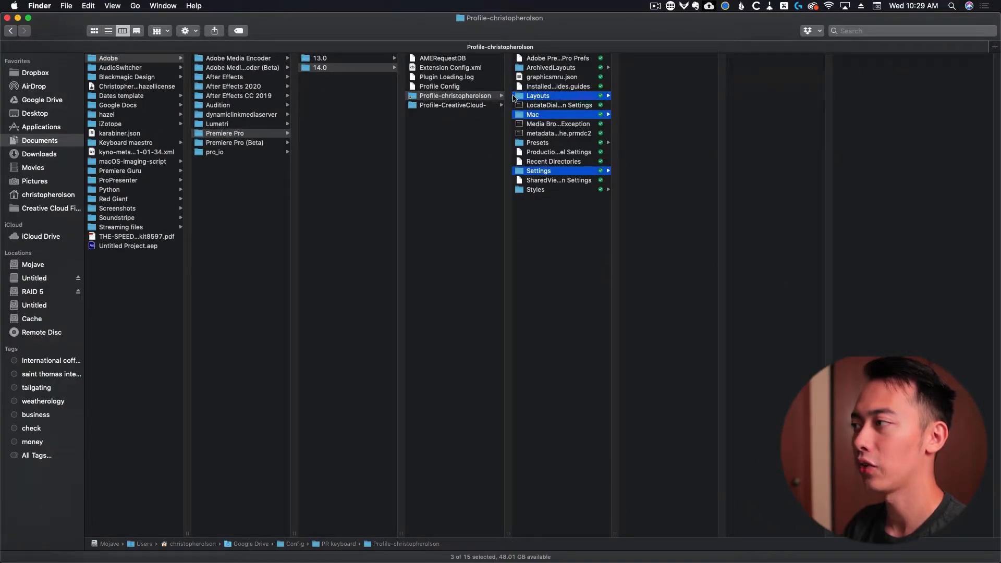
drag(520, 97, 41, 280)
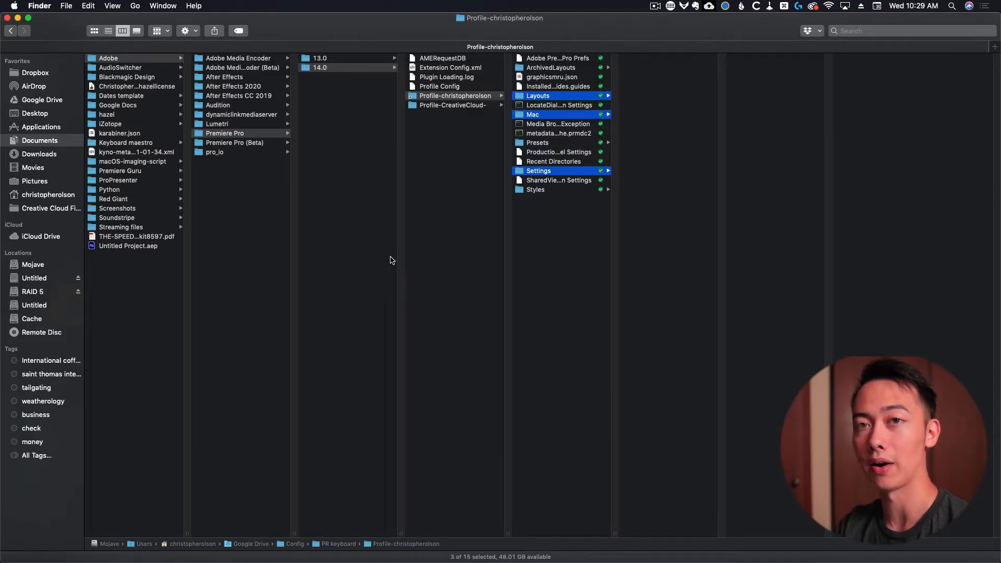
click(366, 275)
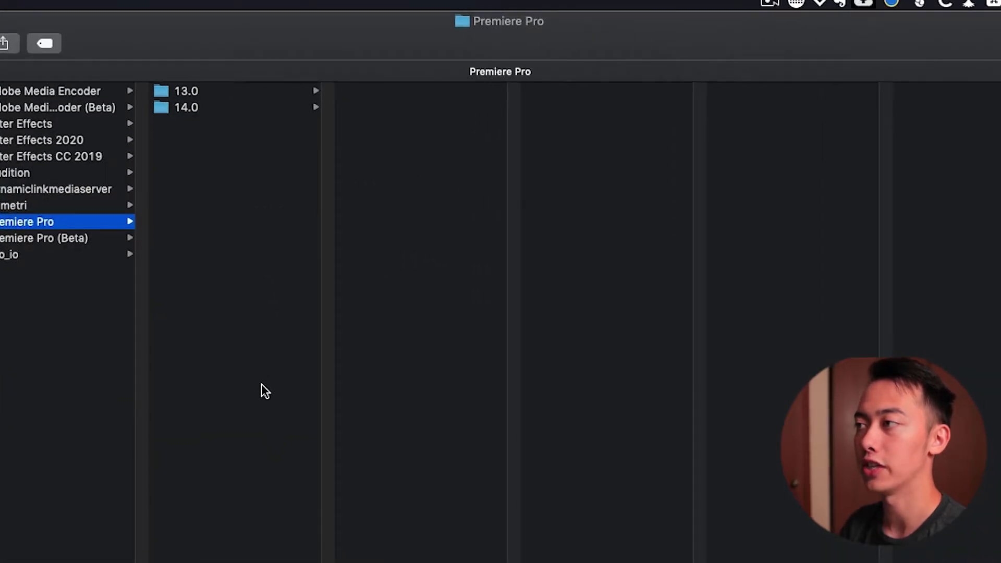
Go directly to the Motion Graphics Templates folder in ~/Library/Application Support/Adobe/Common
key(super+shift+g)
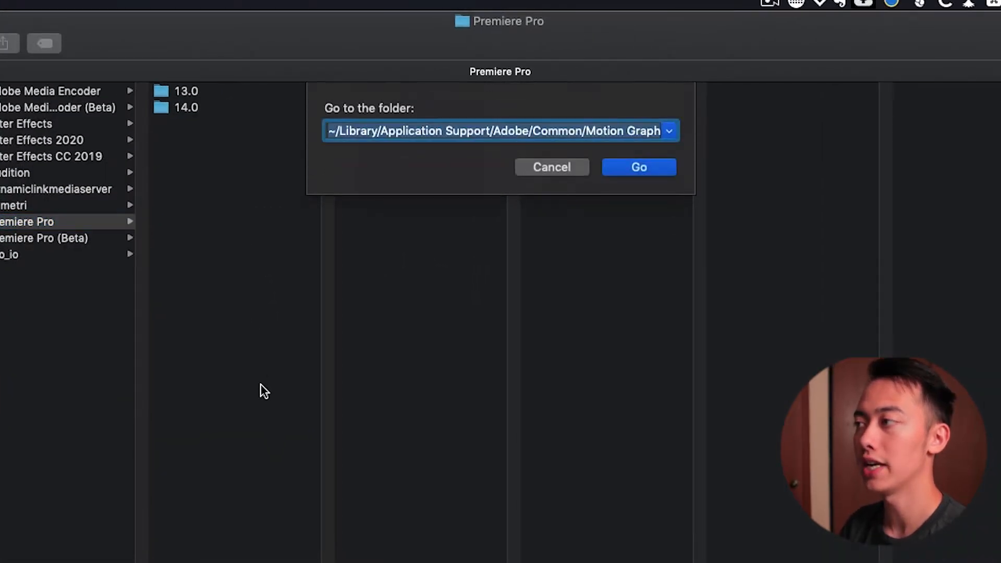
click(328, 131)
drag(327, 131, 186, 117)
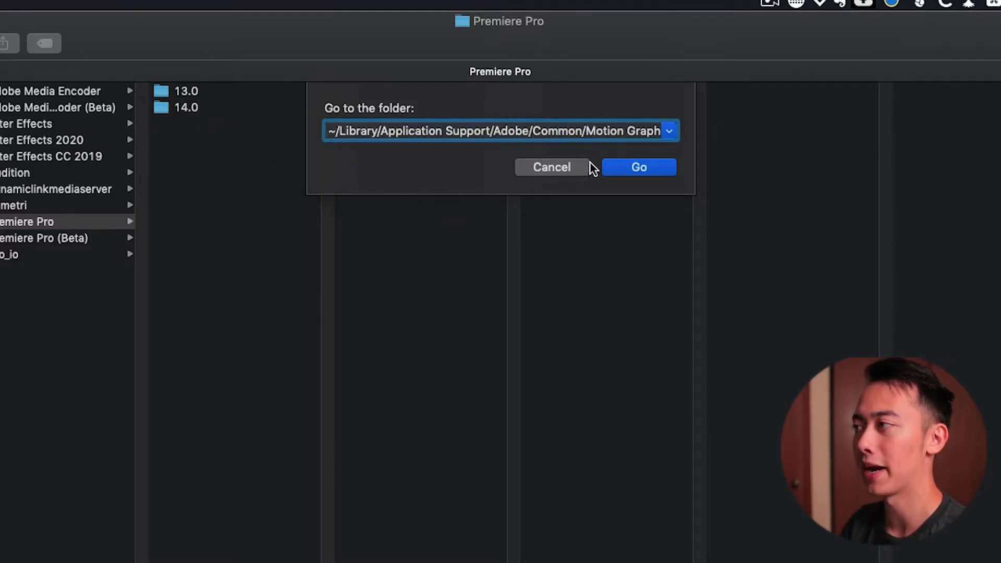
click(625, 166)
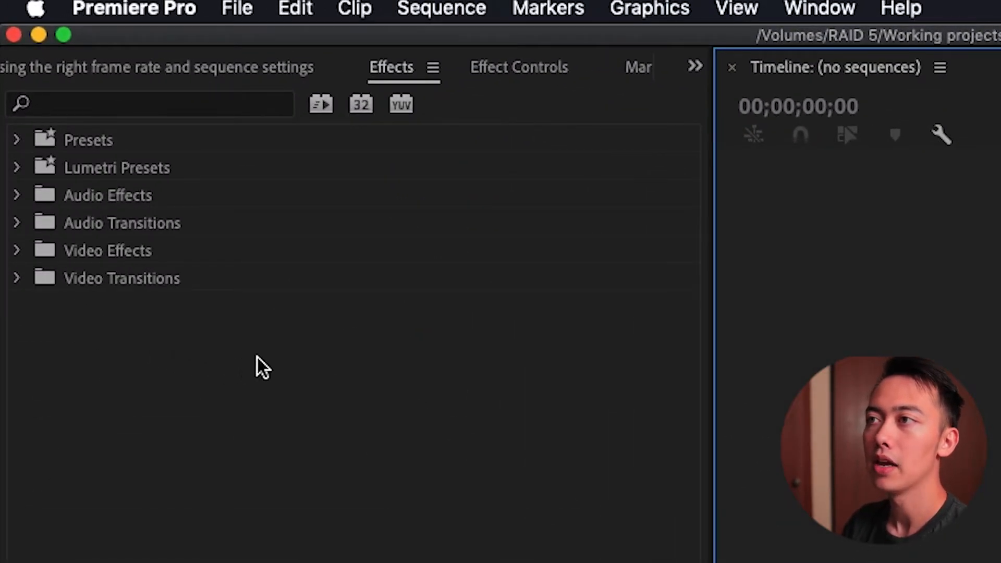
Switch to Premiere Pro, expand the Presets bin in Effects and look through its saved presets and subfolders
click(16, 139)
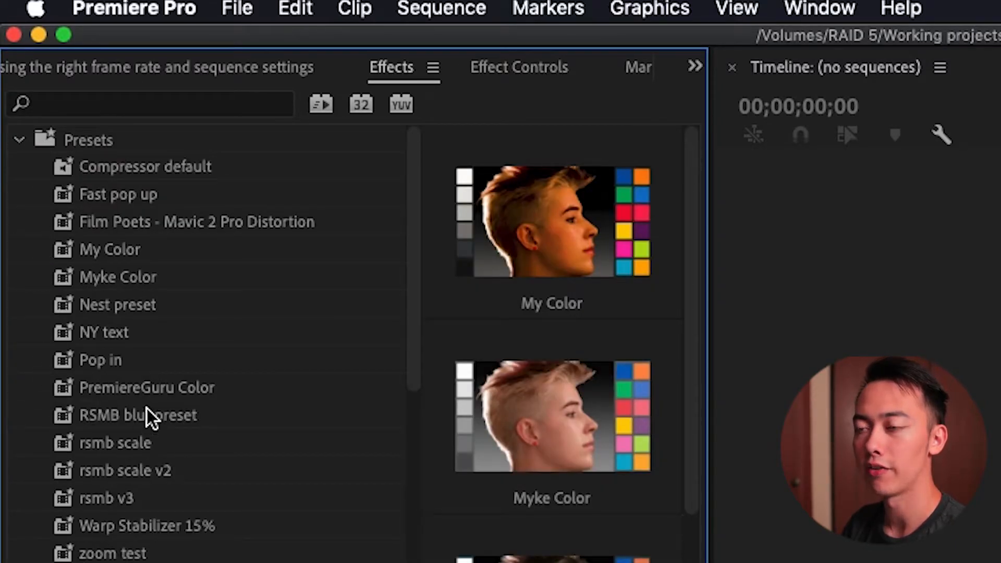
scroll(148, 410, down, 5)
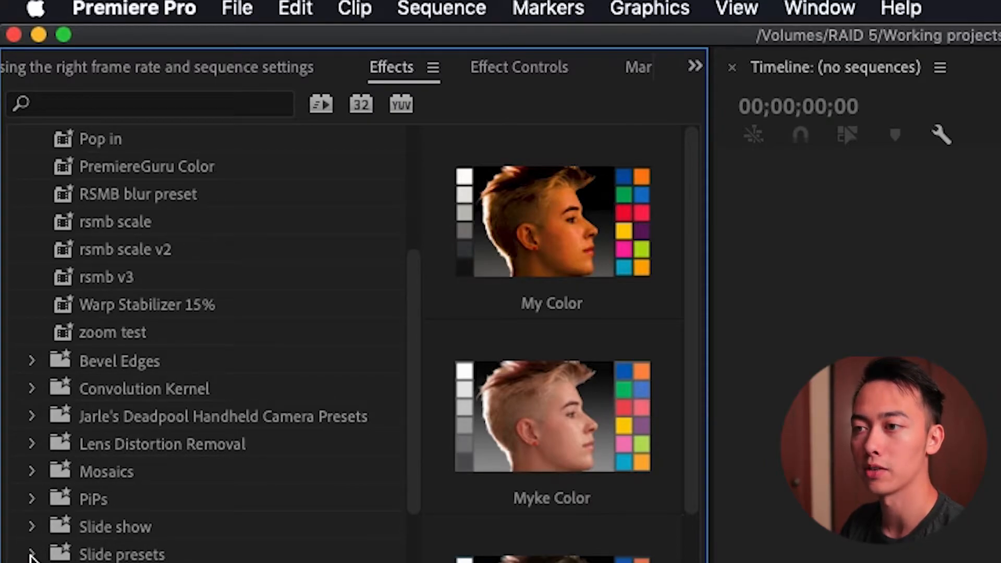
scroll(85, 499, up, 5)
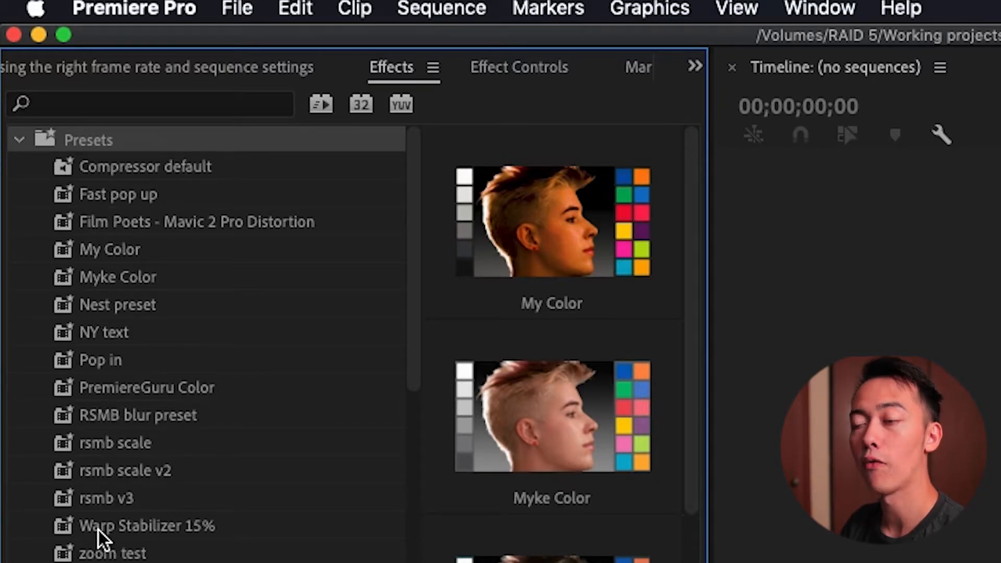
right_click(48, 139)
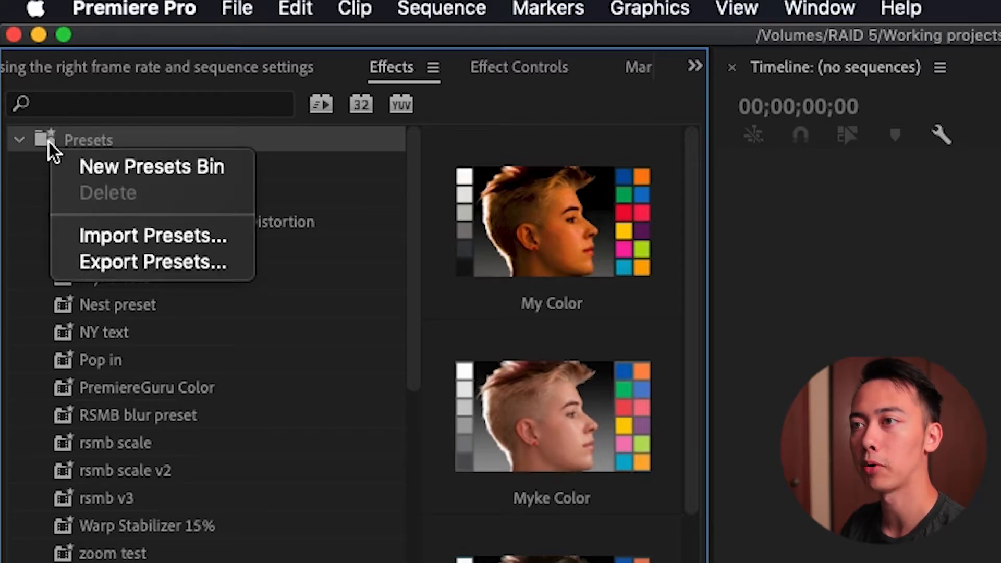
click(108, 263)
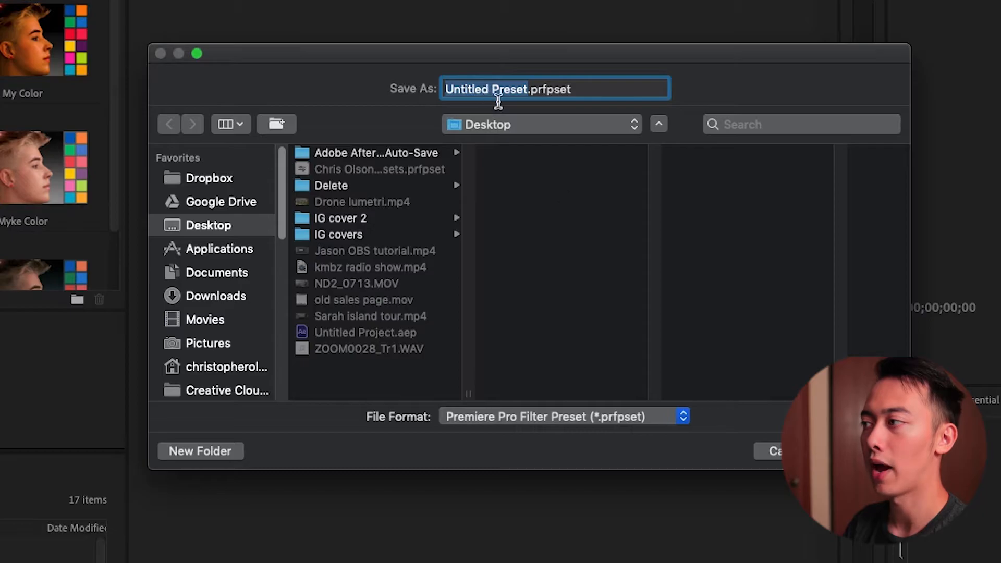
click(768, 446)
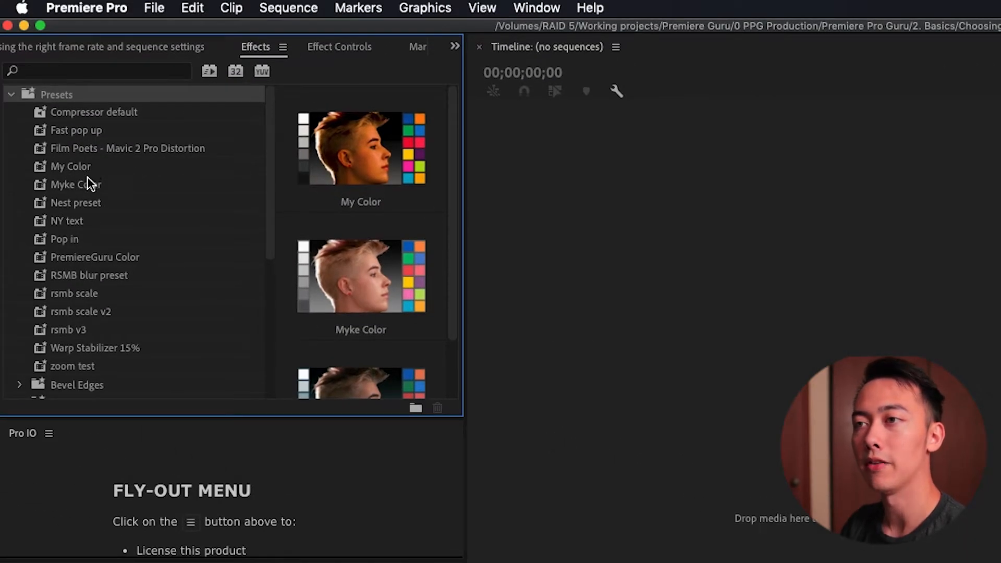
Try to export the single Warp Stabilizer 15% preset to the Desktop as Warp stabilizer 15%.prfpset
scroll(128, 332, down, 1)
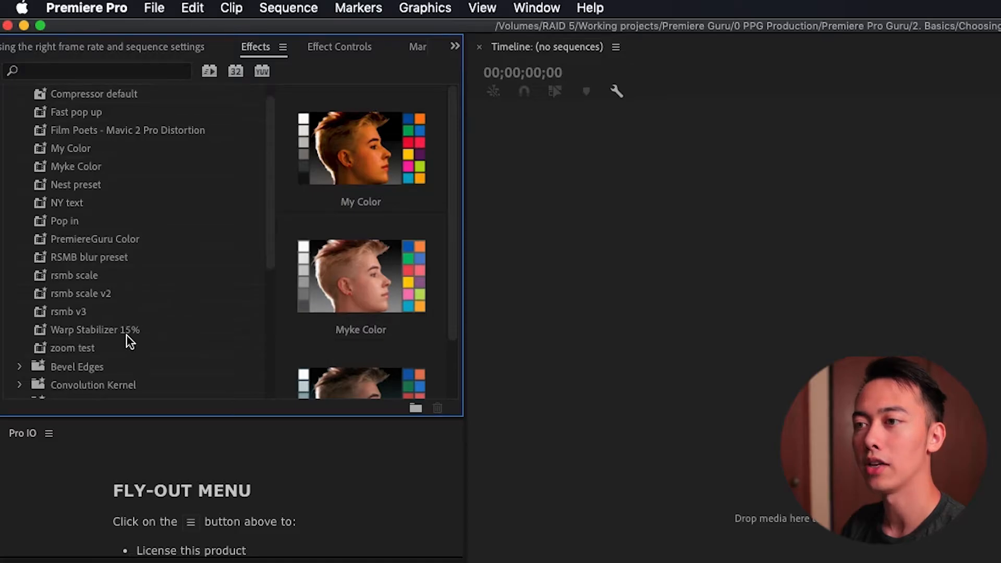
right_click(82, 330)
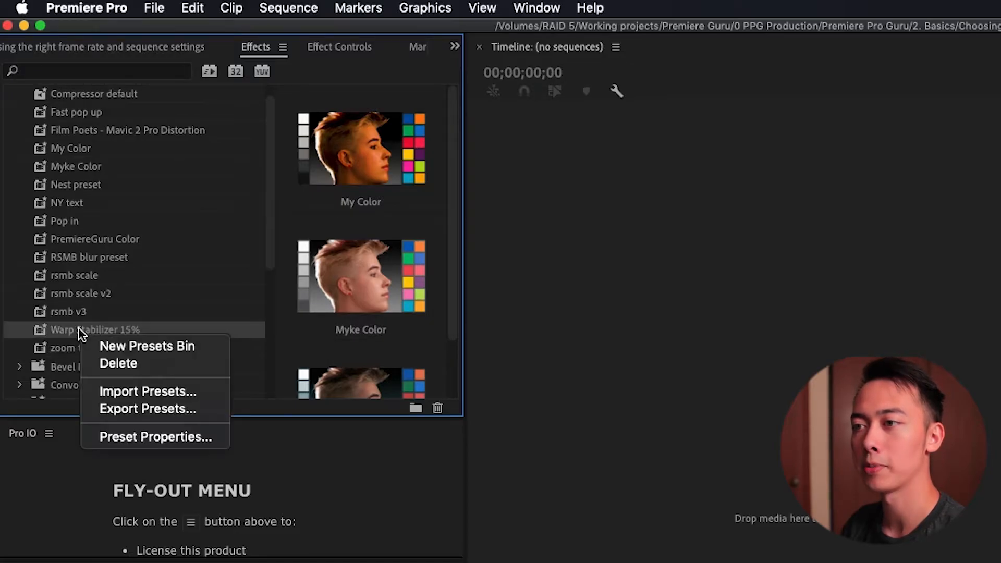
click(130, 410)
text(Warp stabilizer 15%.prfpset)
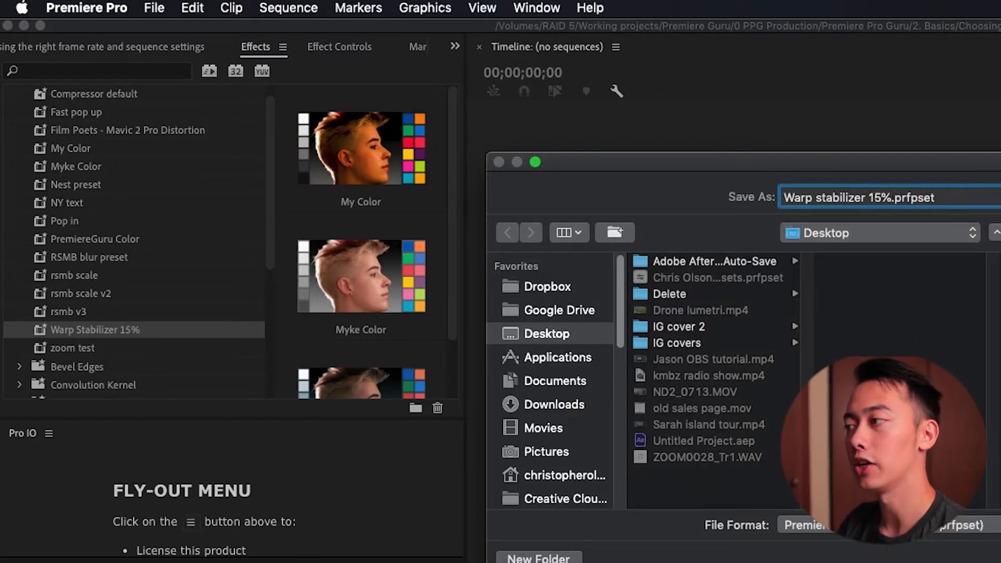
key(Return)
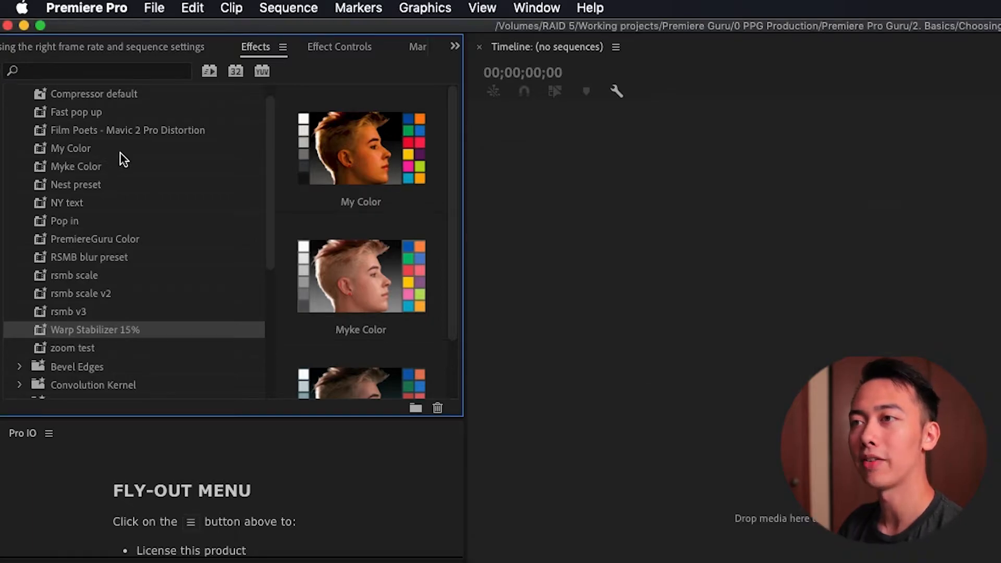
Export the entire Presets bin to the removable Untitled drive, naming the .prfpset file with the owner's full name followed by "presets"
scroll(120, 152, up, 1)
click(27, 92)
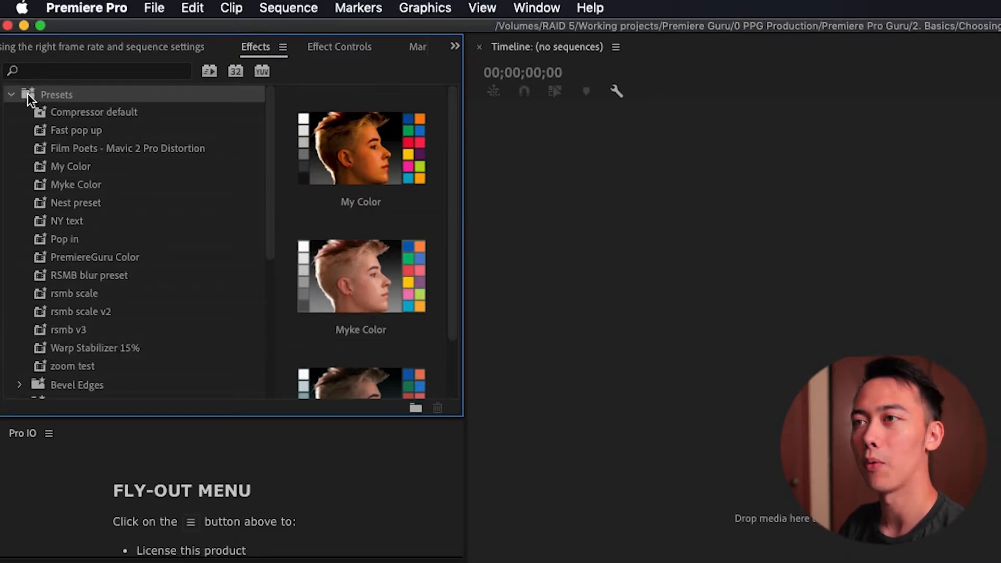
right_click(28, 93)
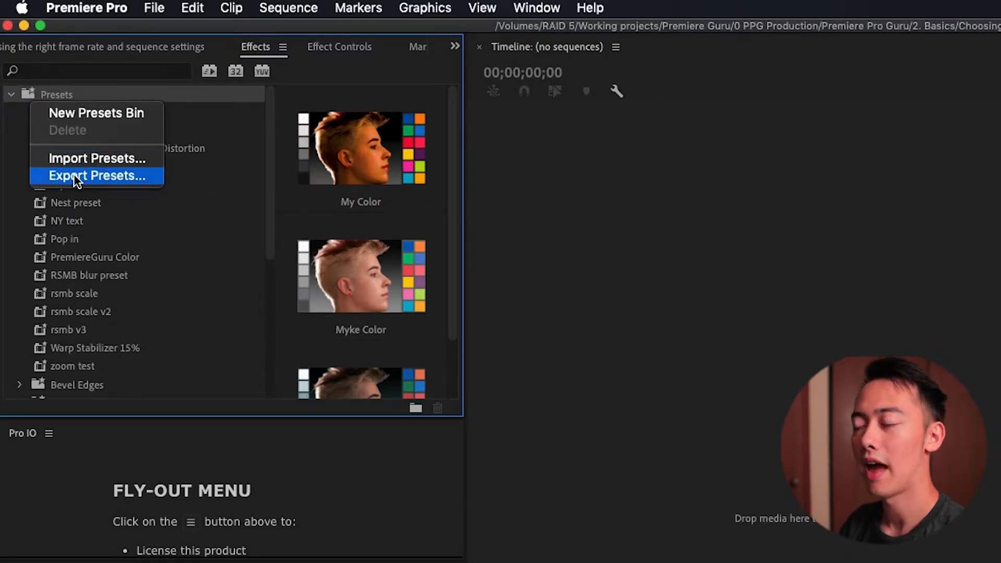
click(56, 173)
text(Chris Olson)
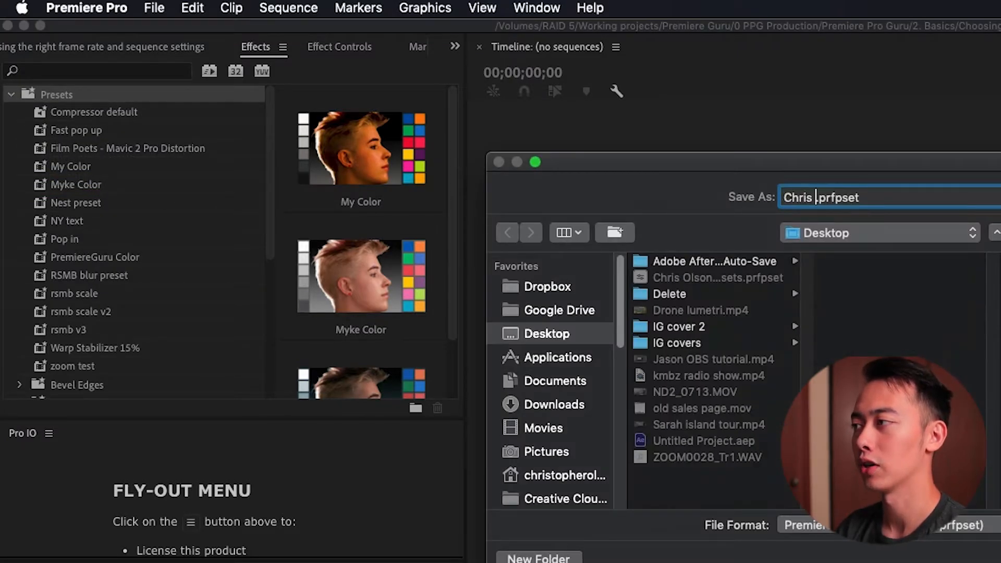
text( presets)
scroll(553, 365, down, 5)
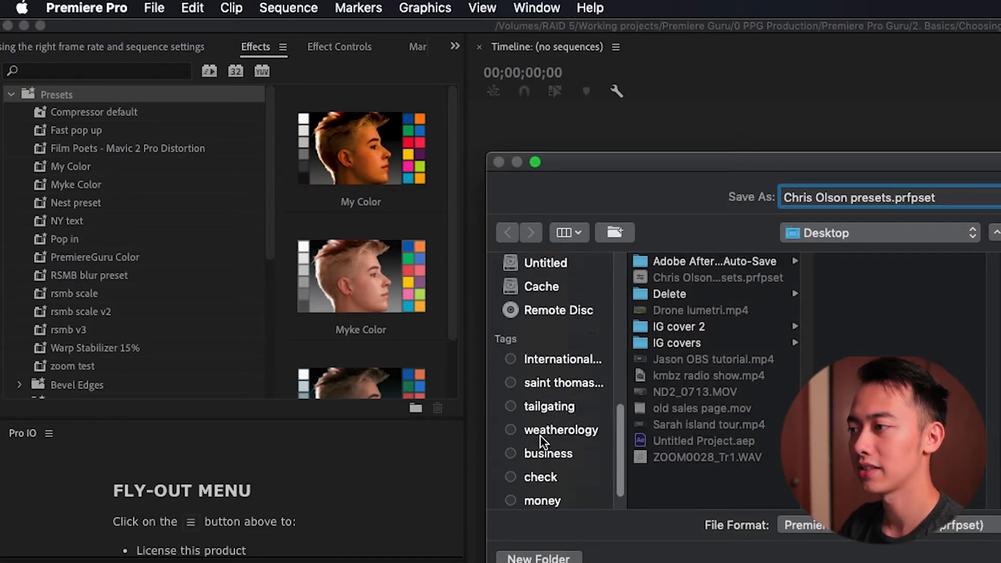
scroll(561, 295, up, 2)
click(548, 327)
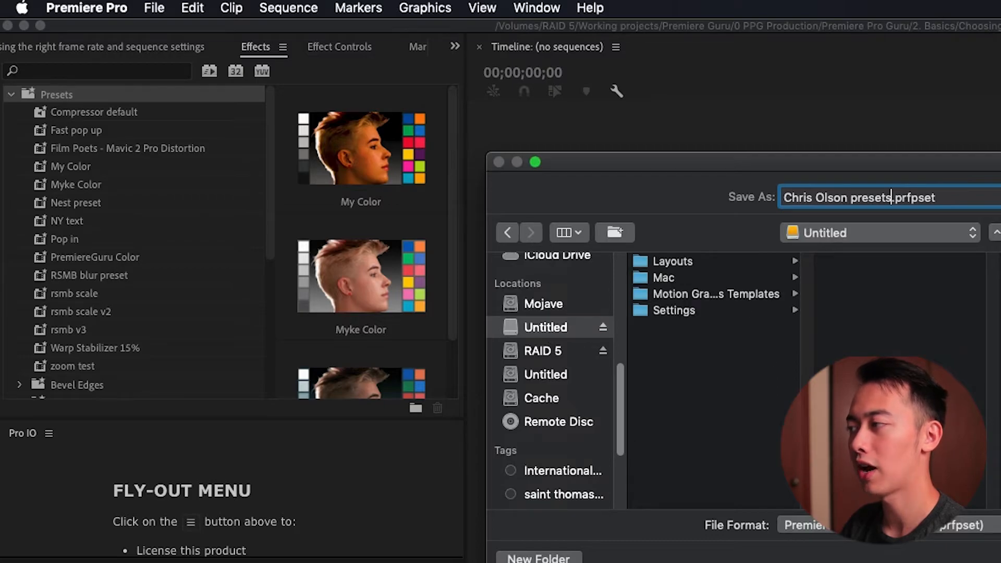
key(Return)
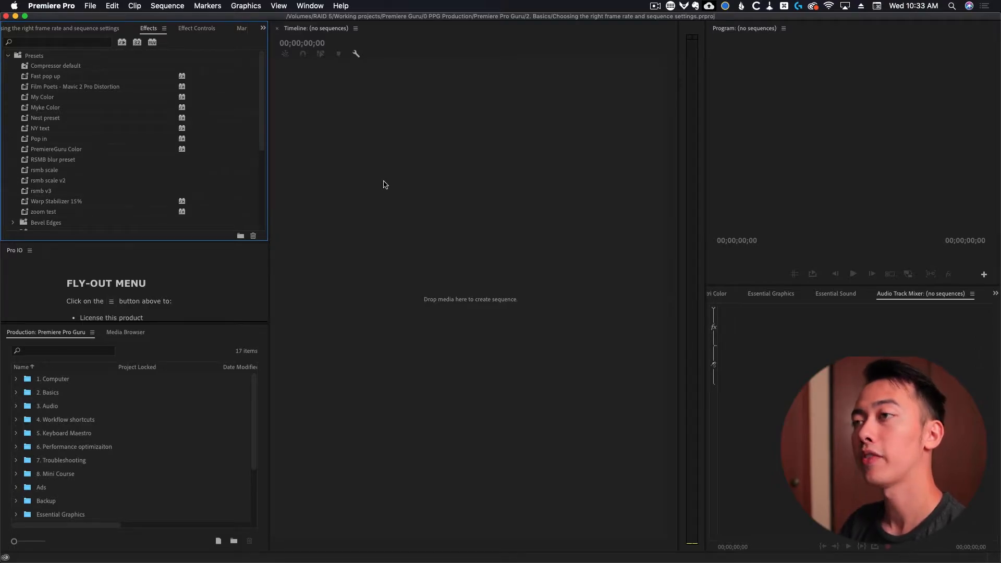
Look through the General, Appearance and Audio preference pages, then leave the preferences without changing anything
click(58, 6)
mouse_move(65, 35)
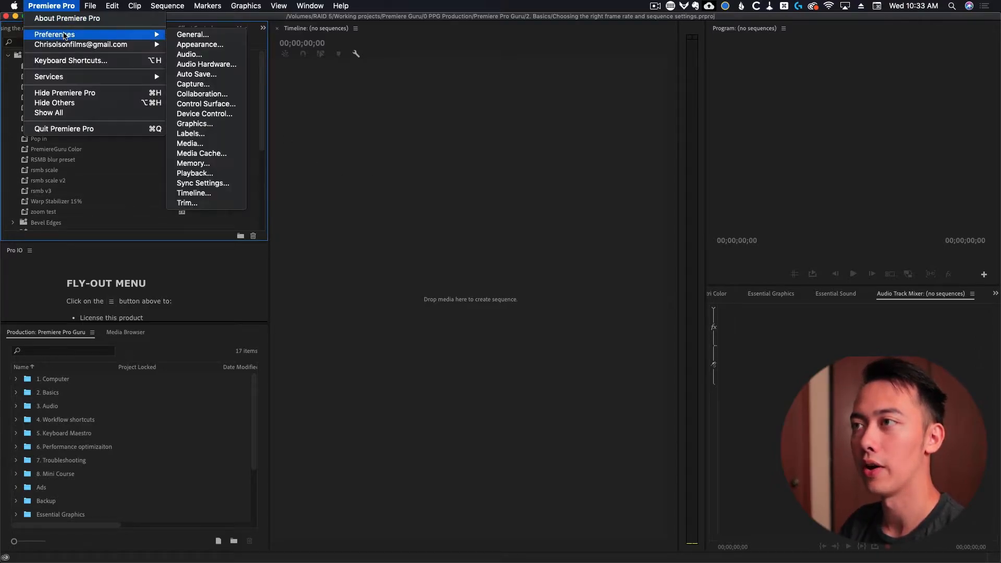
click(201, 38)
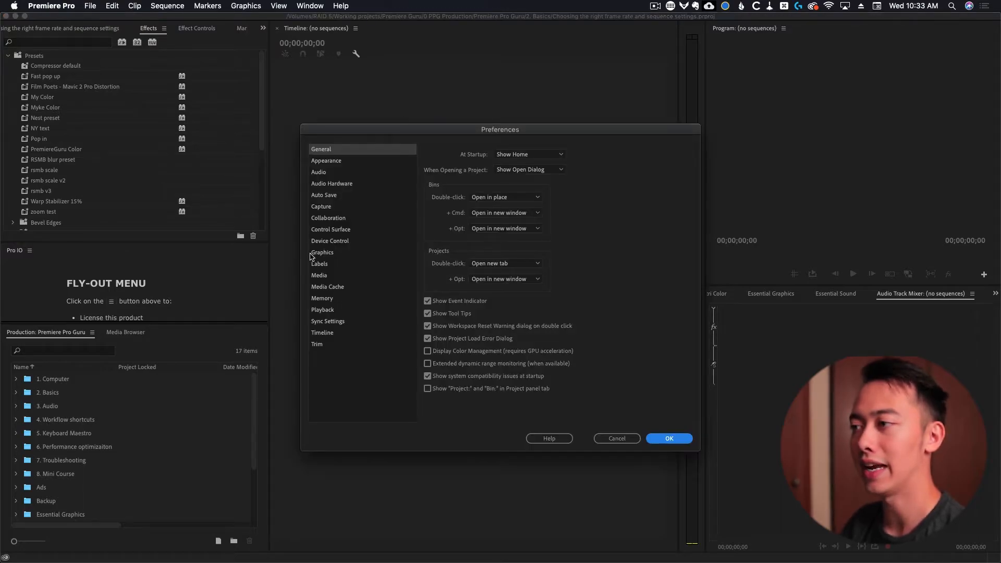
click(328, 165)
click(328, 173)
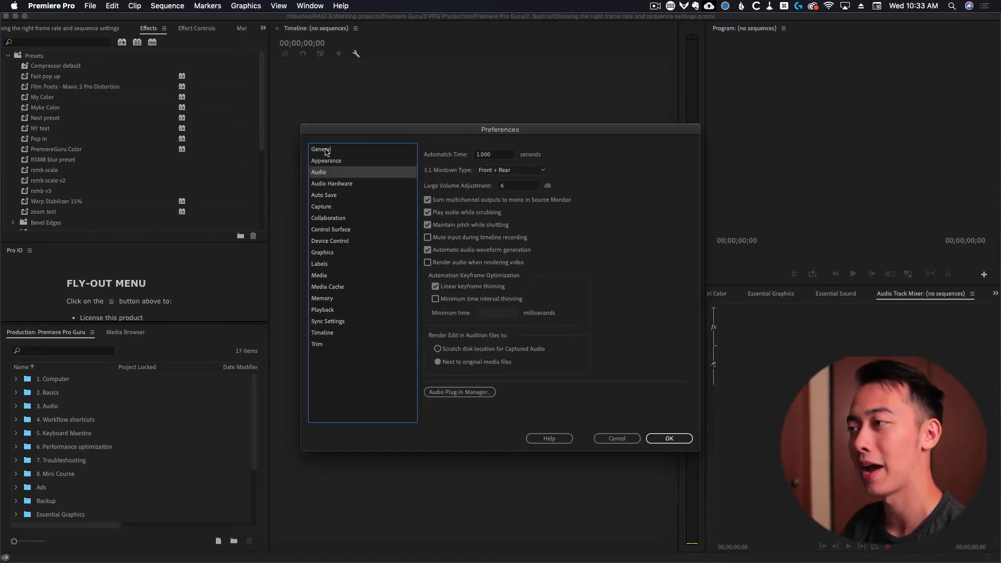
click(326, 152)
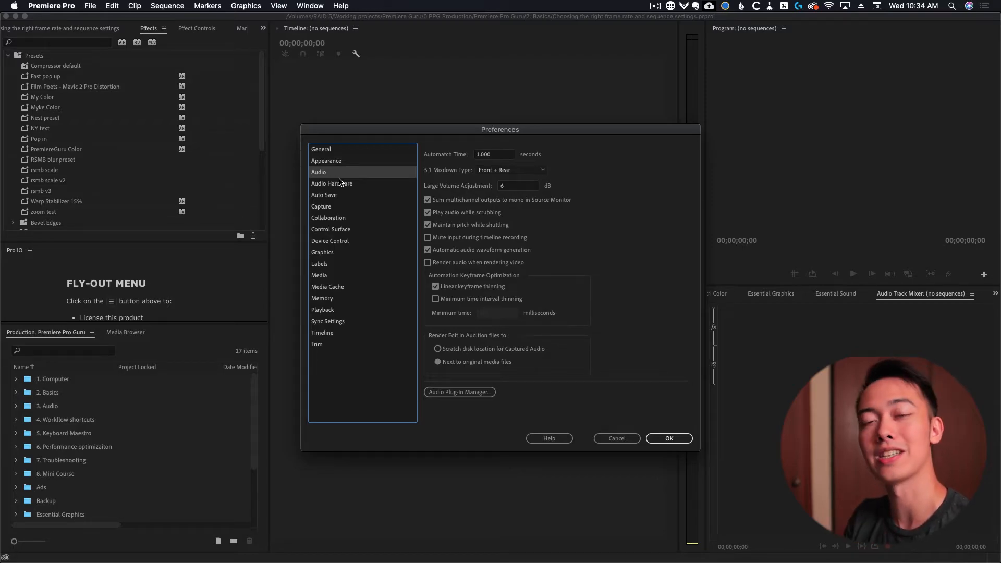
key(Escape)
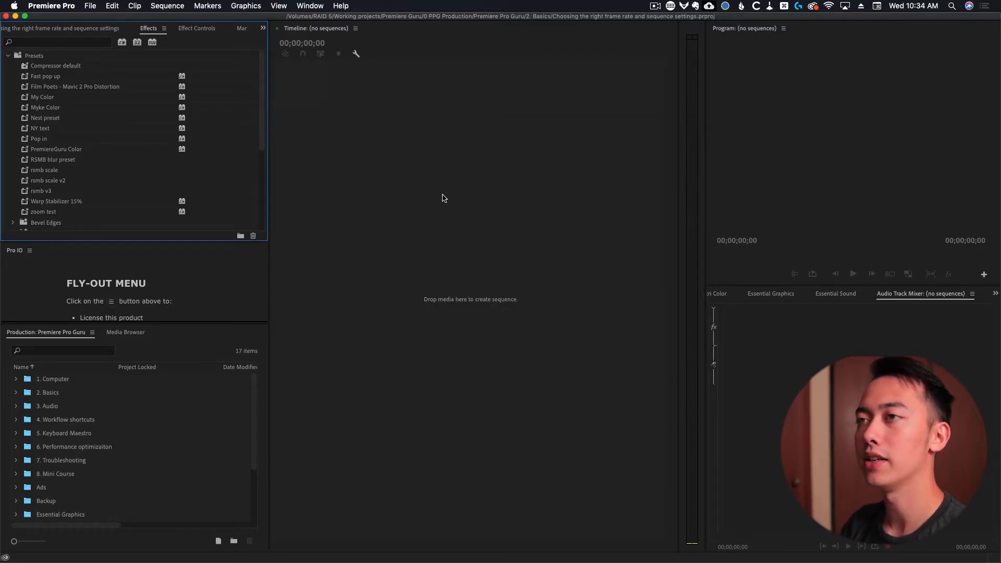
In the account's sync settings, toggle Keyboard Shortcuts, keep syncing on Always Upload Settings and apply the preferences
click(60, 7)
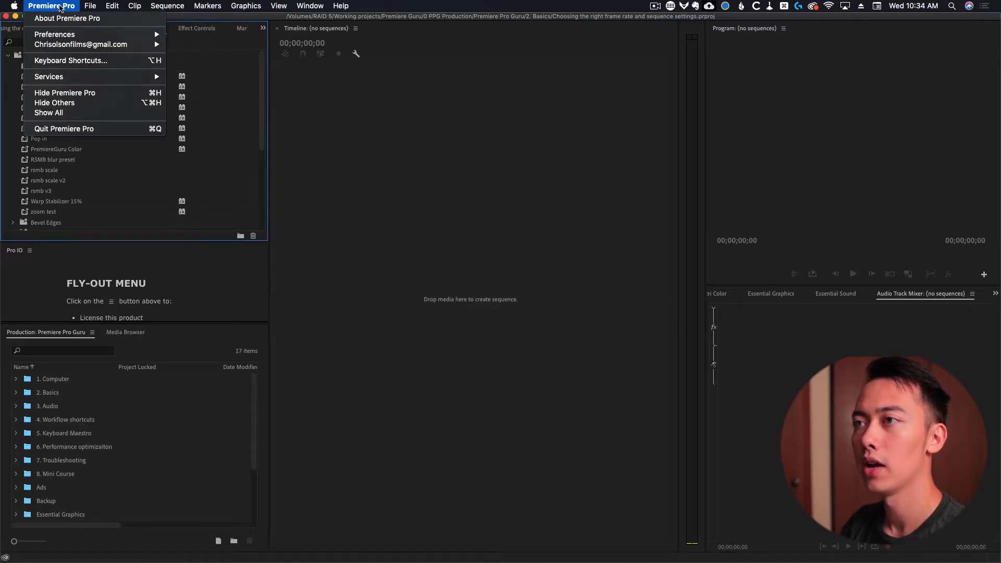
mouse_move(59, 46)
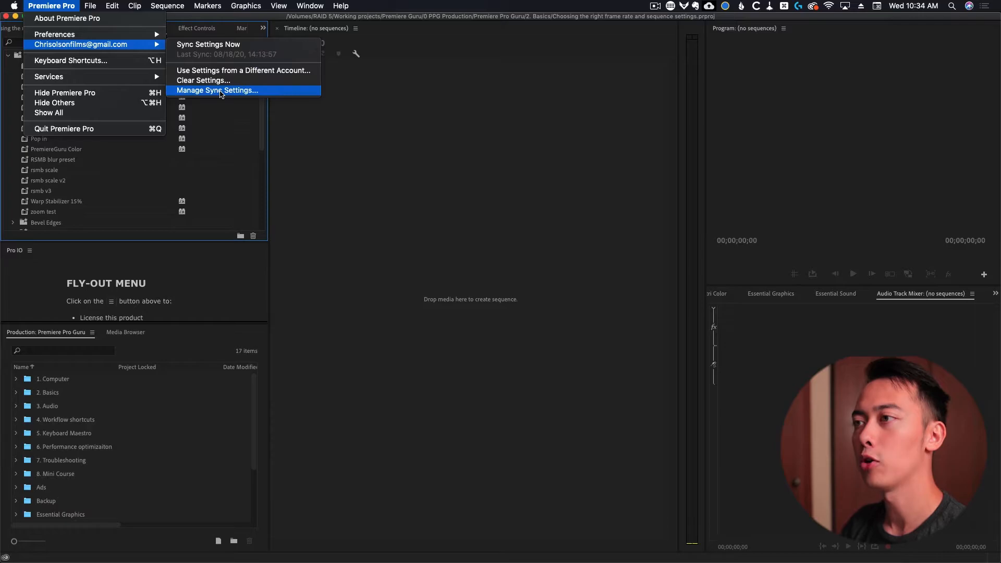
click(219, 92)
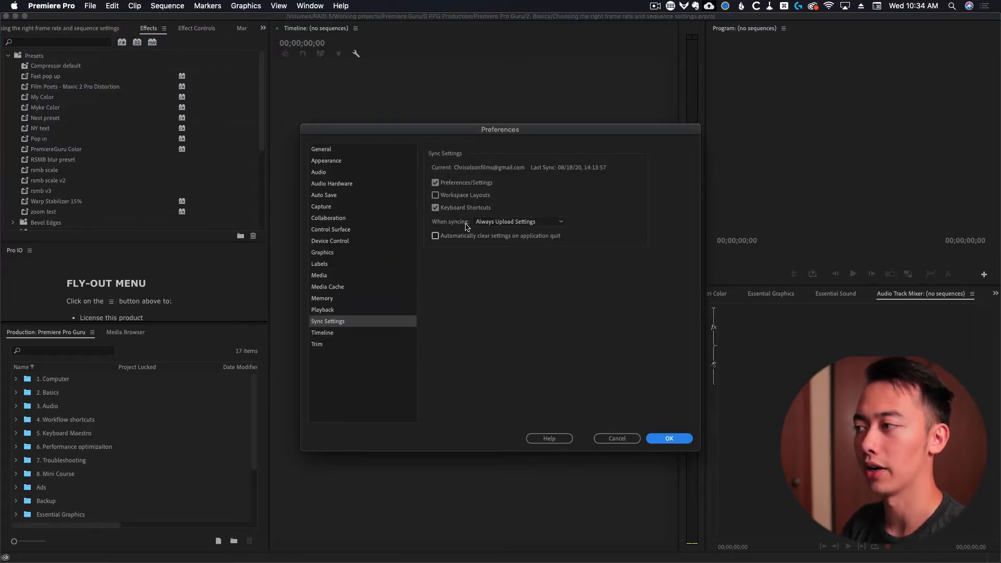
click(435, 207)
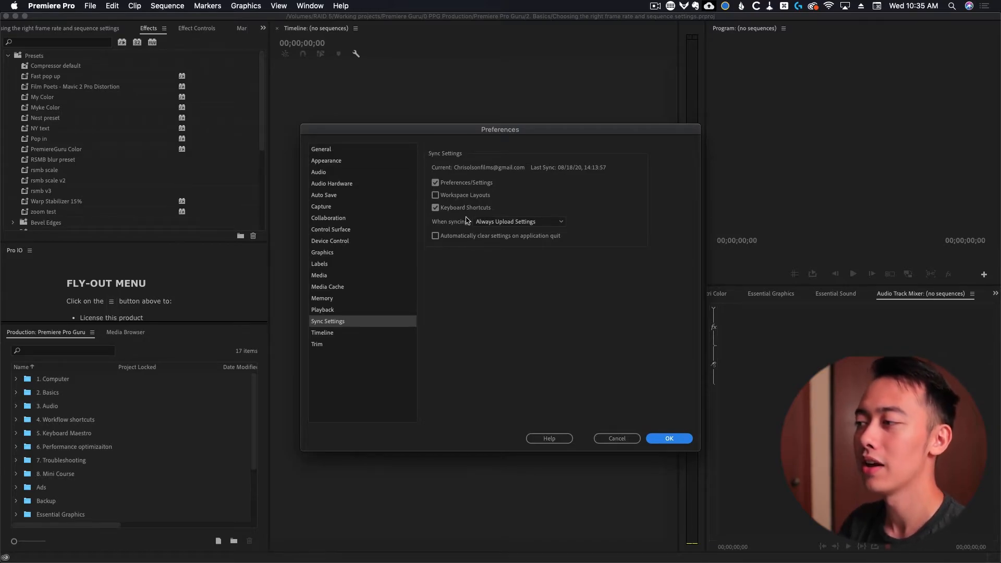
click(493, 223)
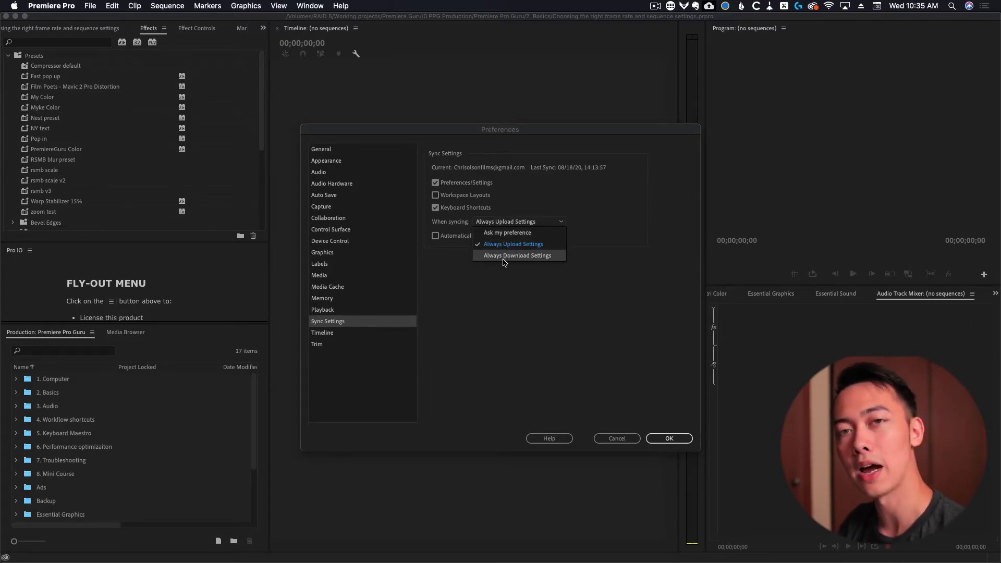
click(507, 299)
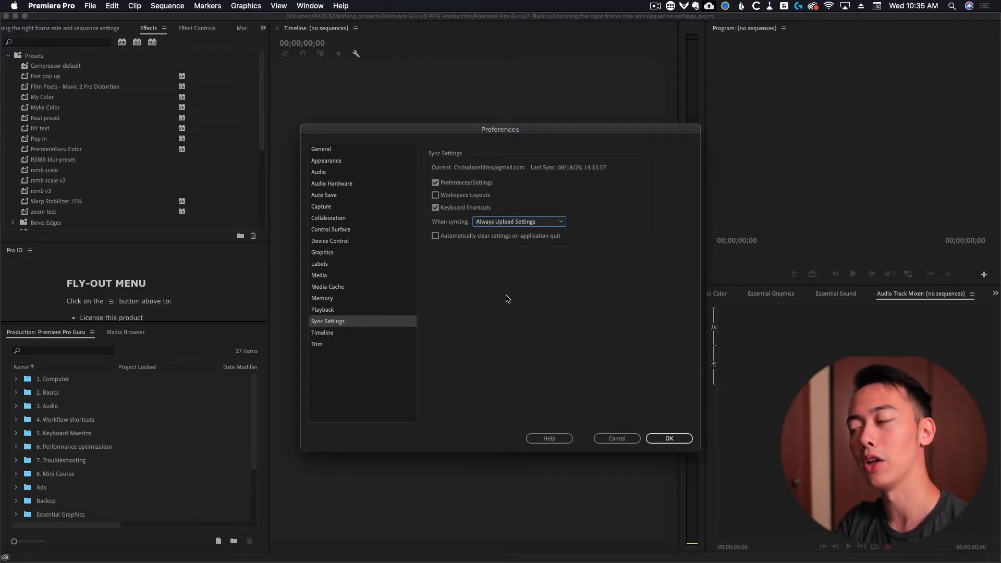
click(521, 225)
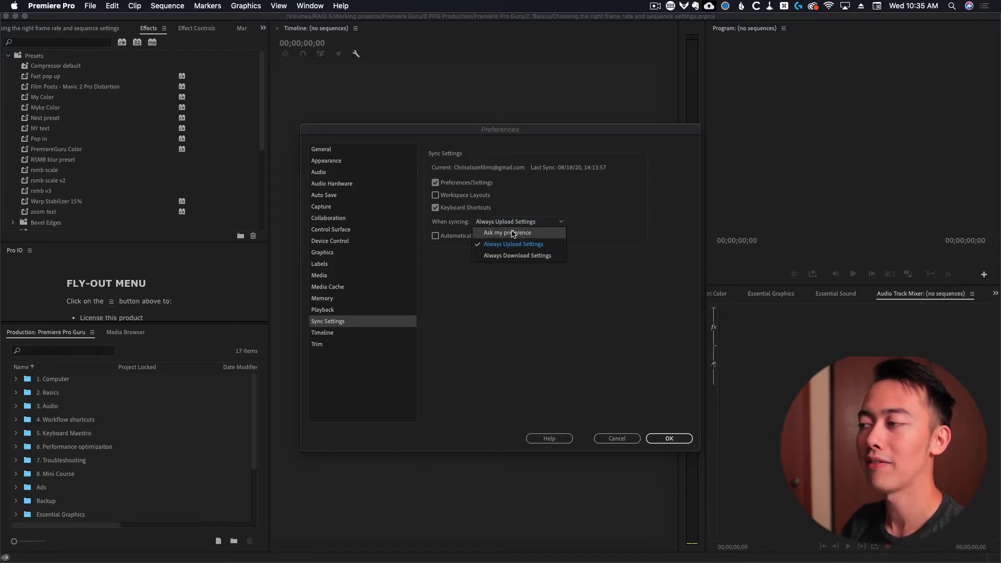
click(517, 244)
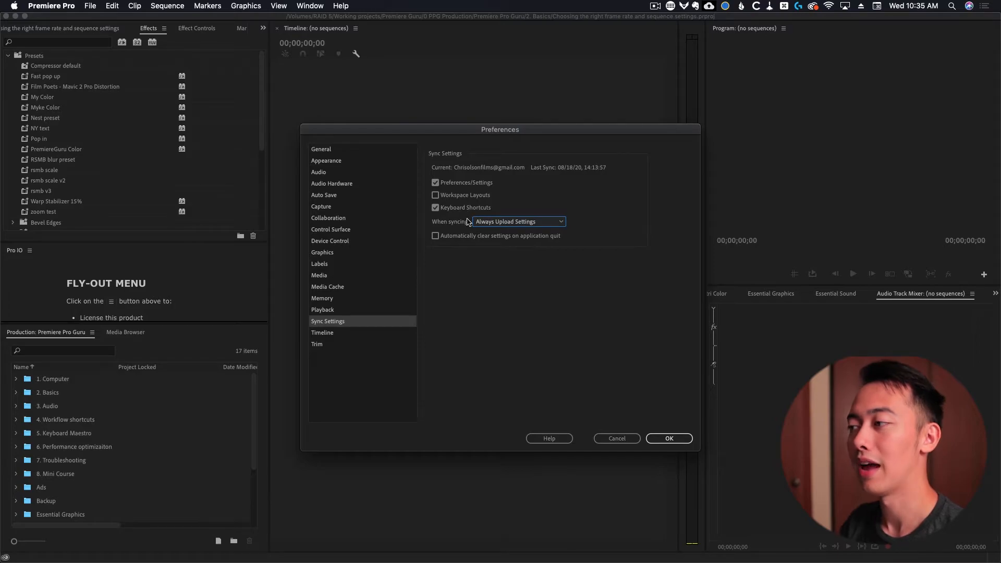
click(435, 208)
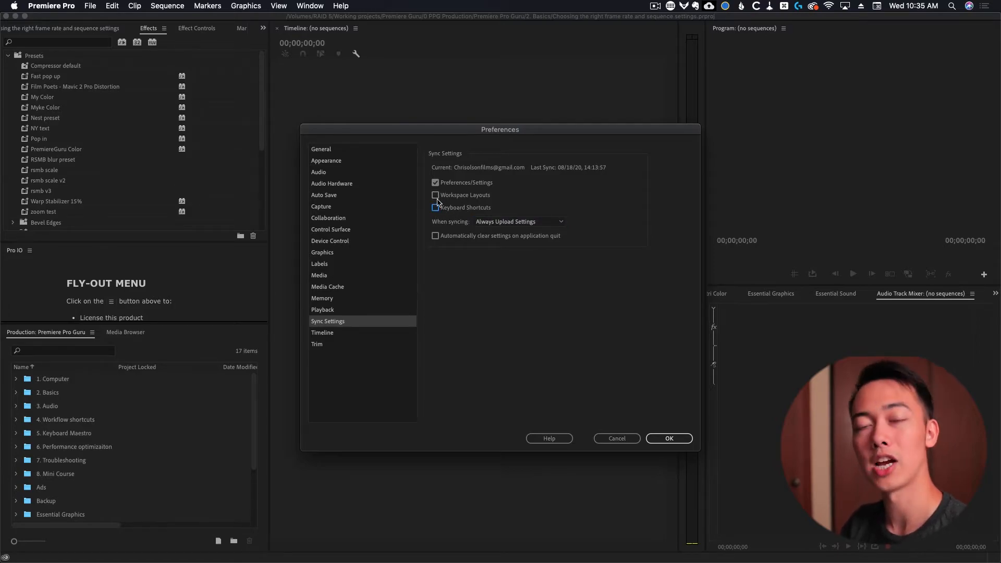
click(682, 439)
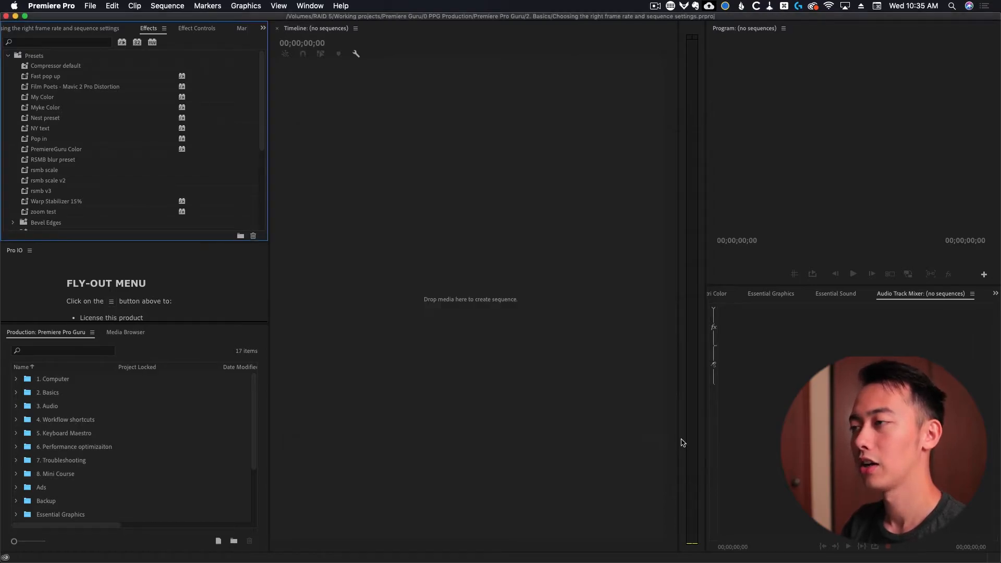
Sync the signed-in account's settings now to upload them to Creative Cloud
click(63, 4)
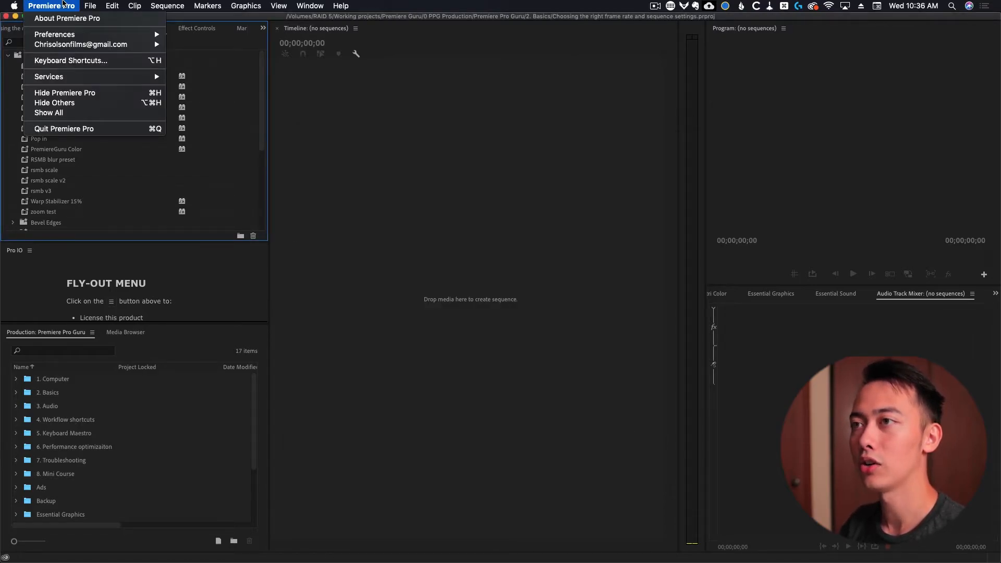
mouse_move(154, 46)
click(183, 49)
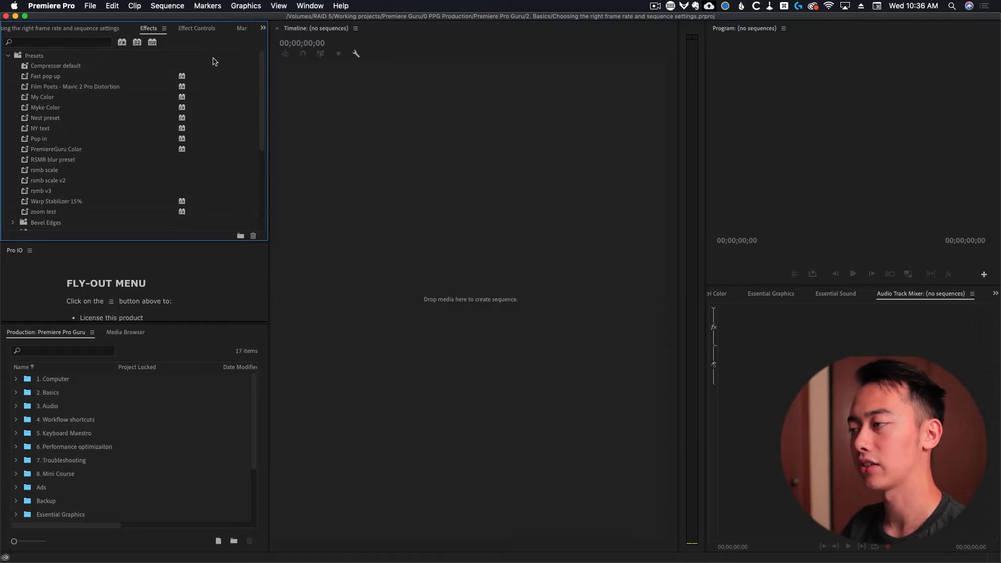
Switch to Finder and go to the Media Encoder presets in Documents/Adobe/Adobe Media Encoder/14.0/Presets
click(353, 552)
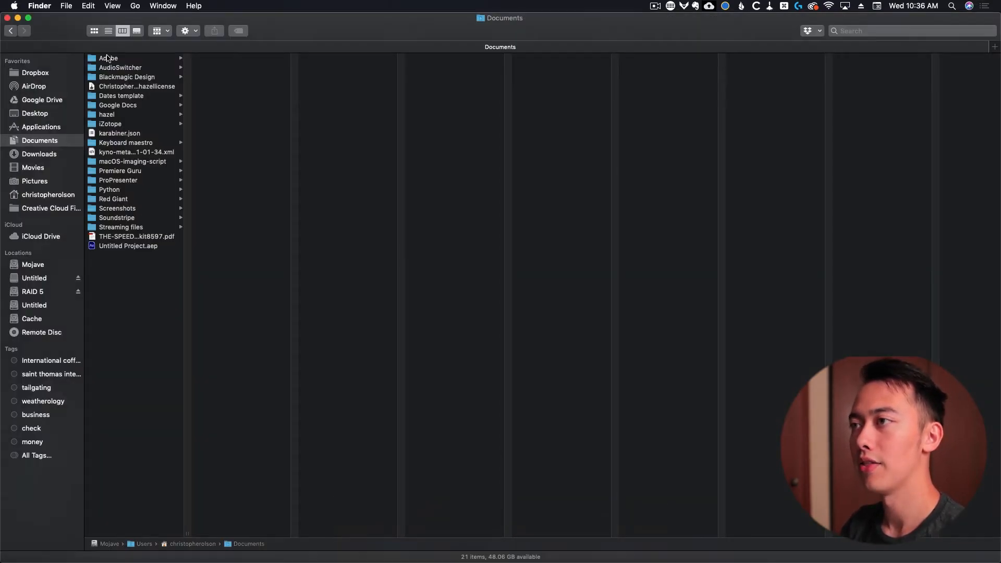
click(94, 57)
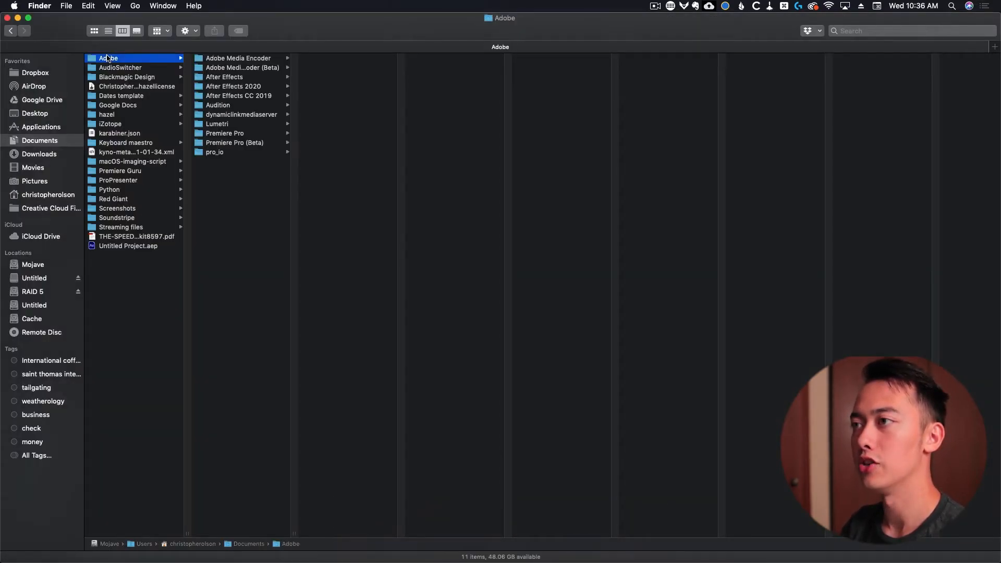
click(249, 59)
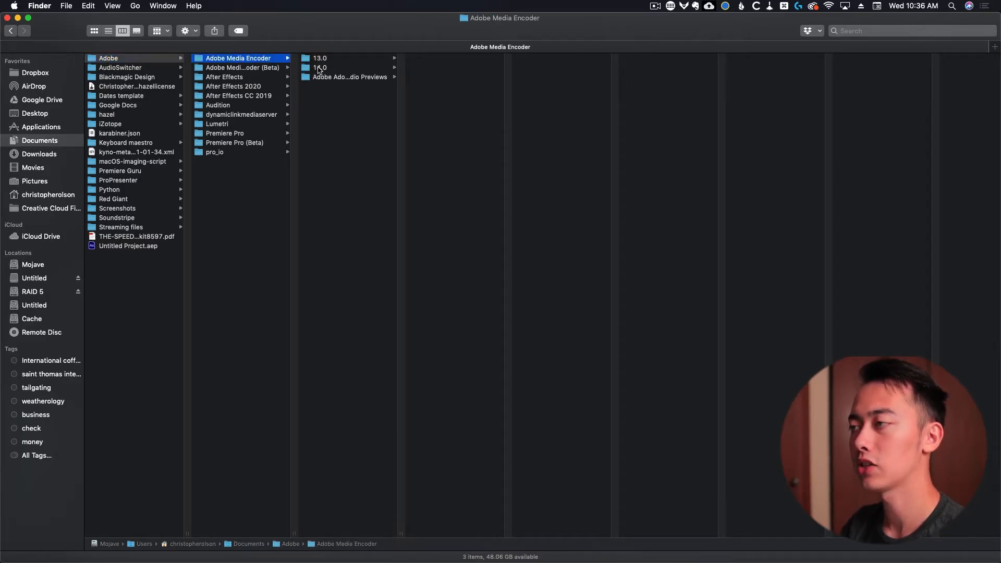
click(319, 68)
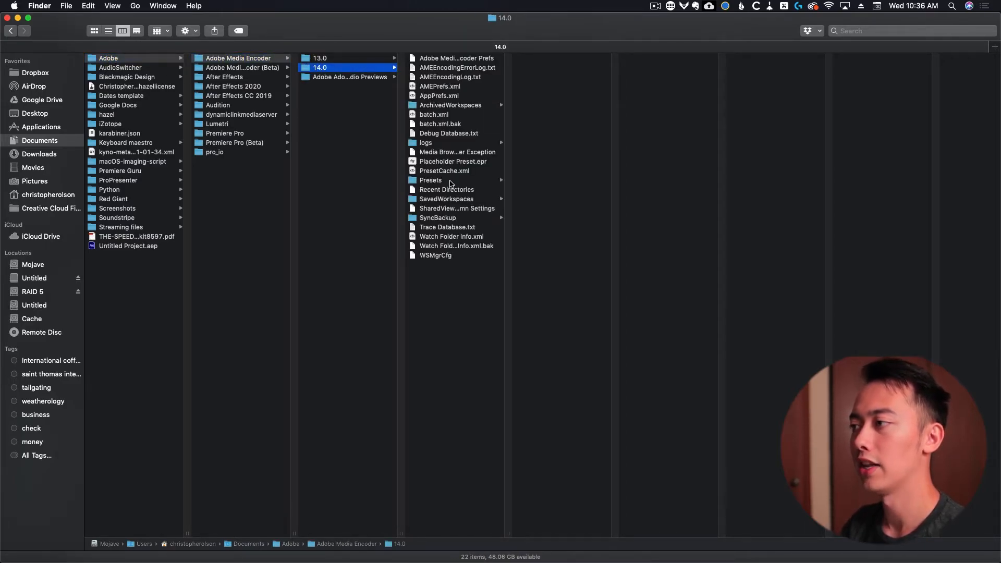
click(451, 181)
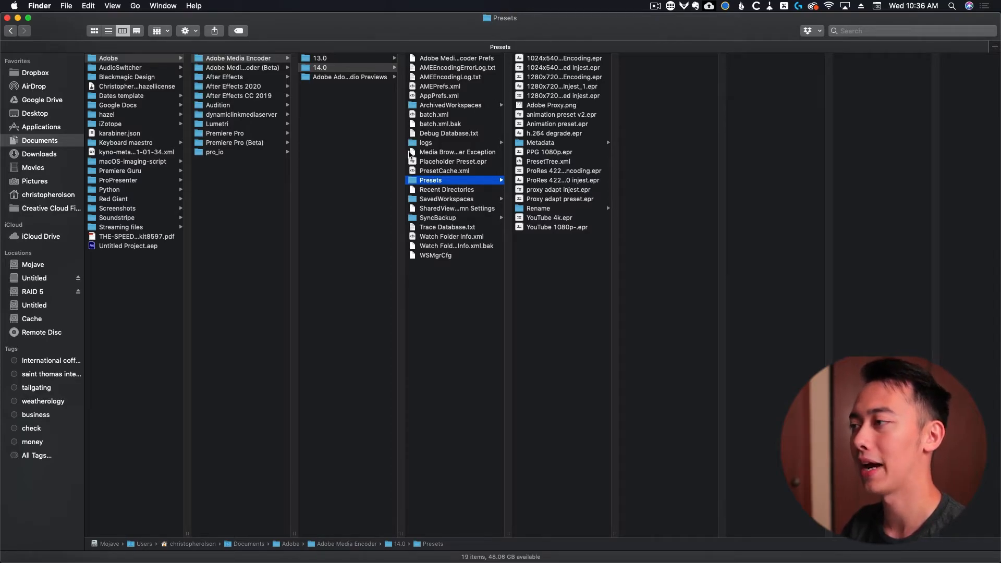
Check the backup on the removable Untitled drive: the two exported .prfpset files and the Layouts and Mac folders
click(32, 278)
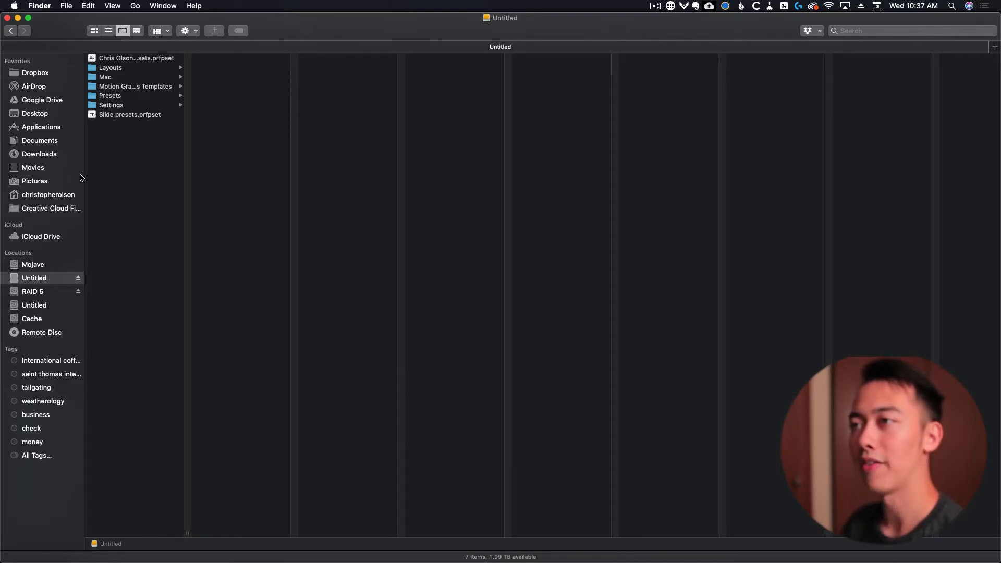
click(135, 58)
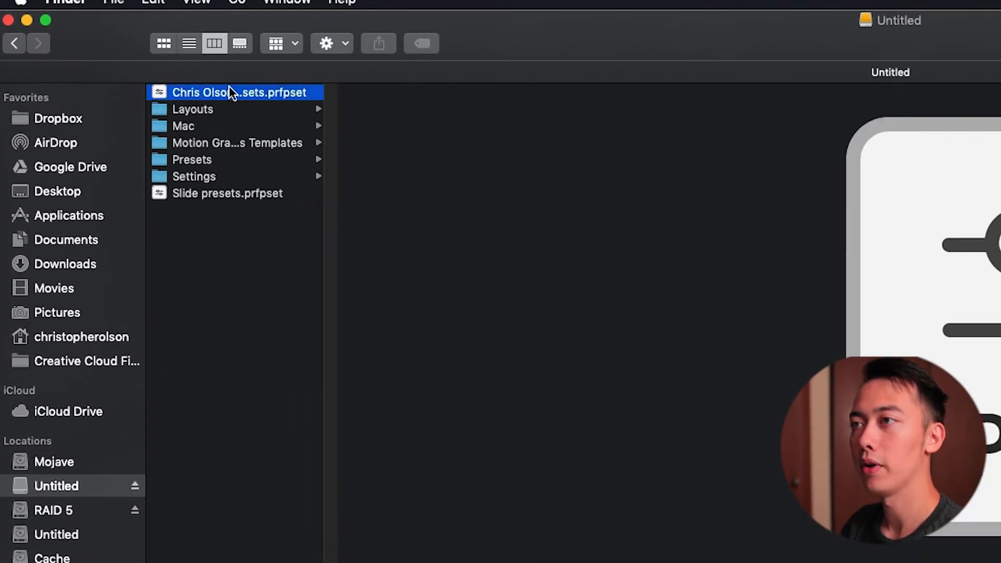
click(201, 193)
click(186, 86)
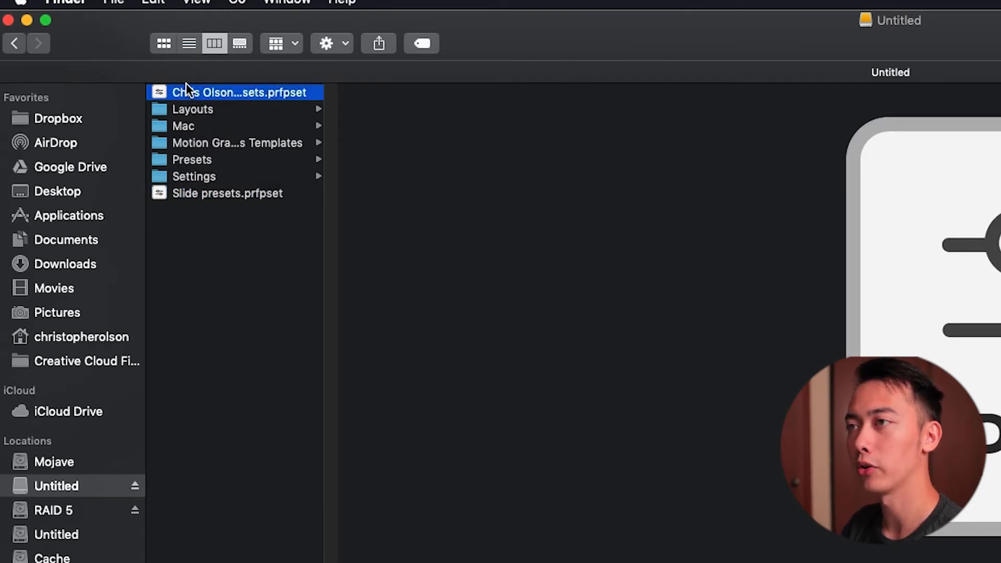
click(189, 109)
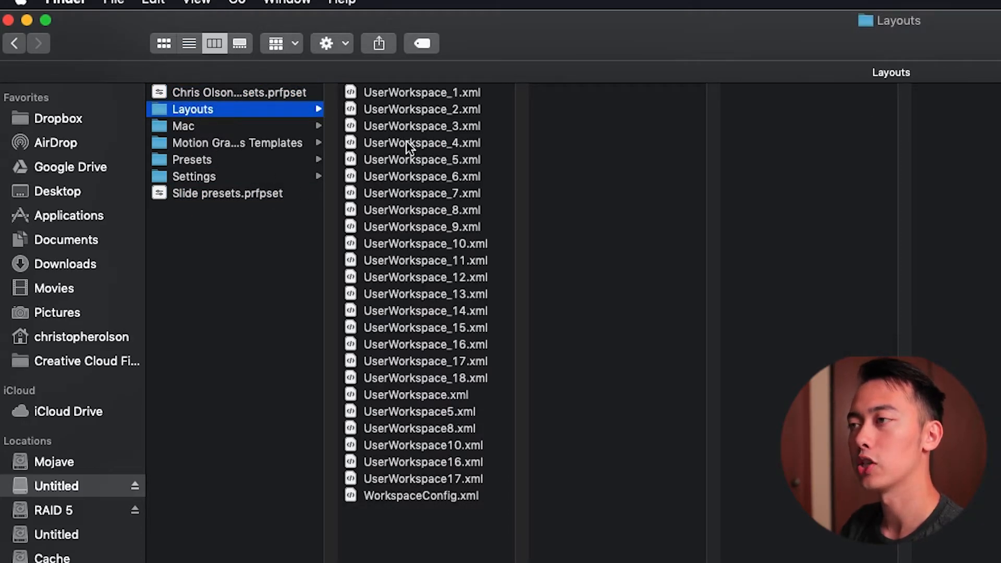
click(229, 127)
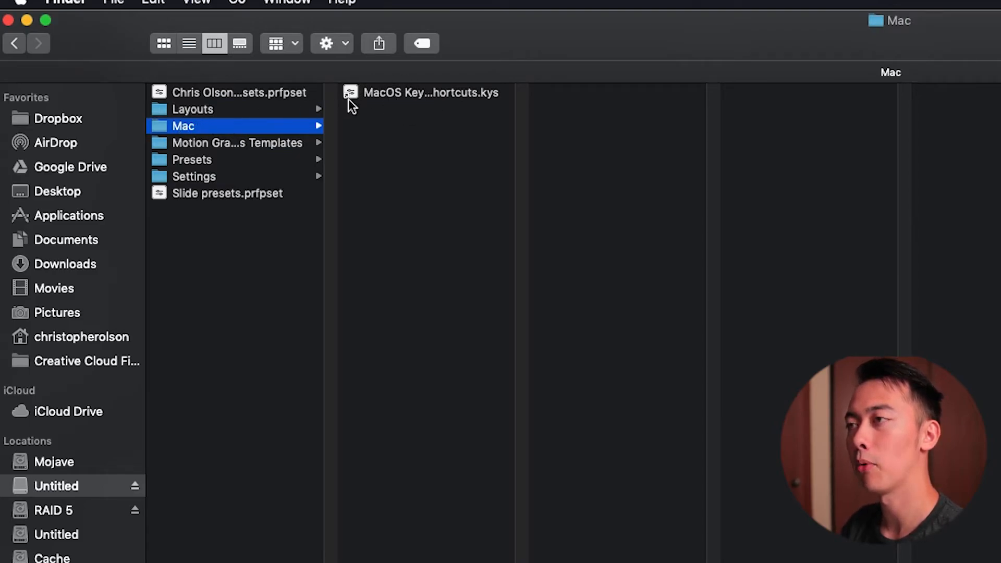
Review the backed-up Motion Graphics Templates subfolders and the Presets and Settings folders, then return to the Mac folder
click(244, 142)
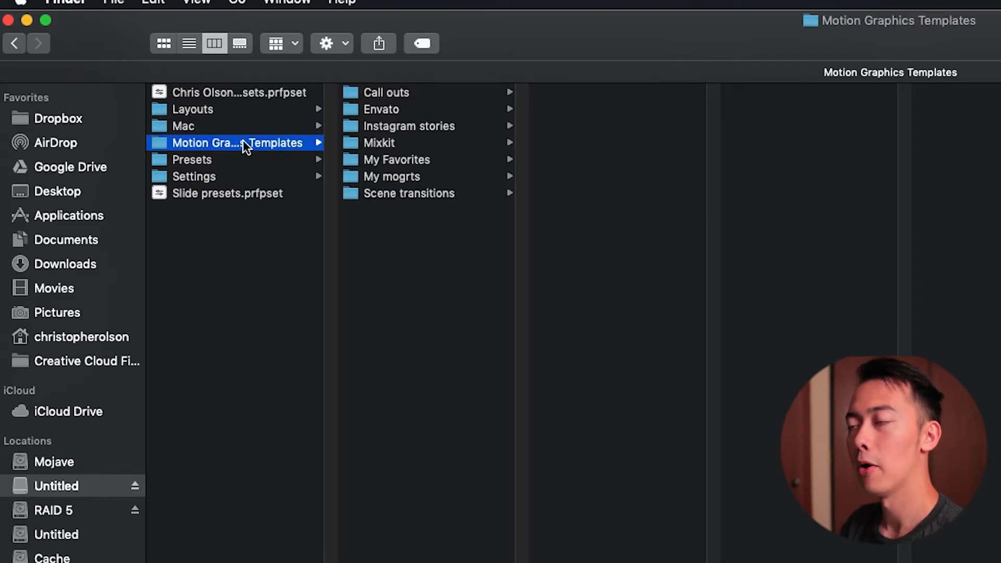
click(383, 92)
click(383, 109)
click(386, 125)
click(389, 159)
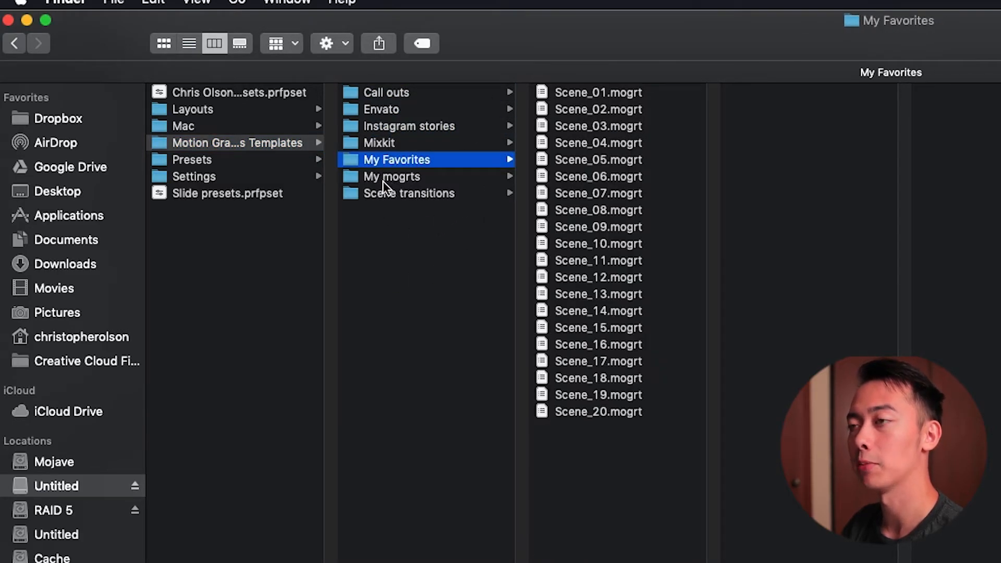
click(218, 159)
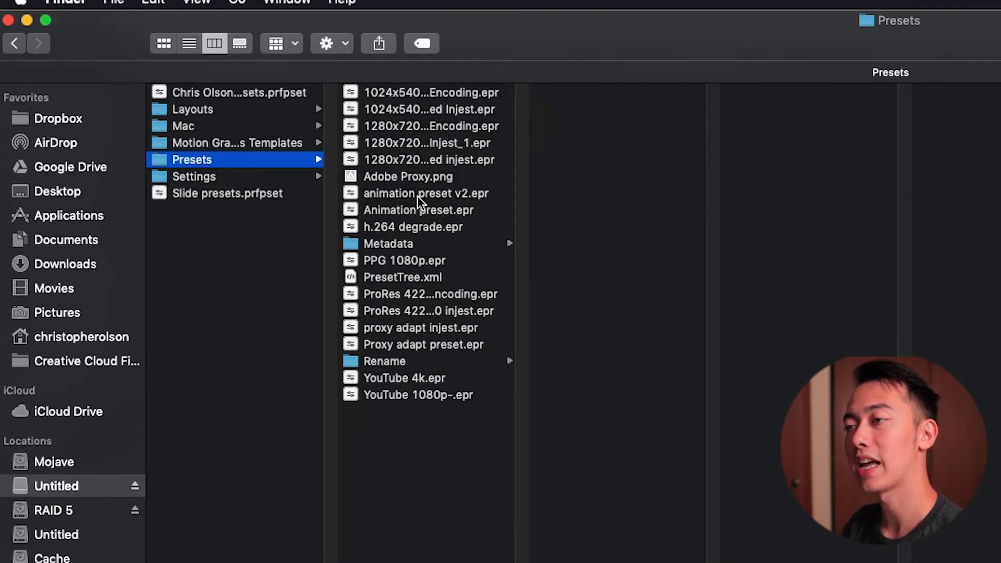
click(220, 176)
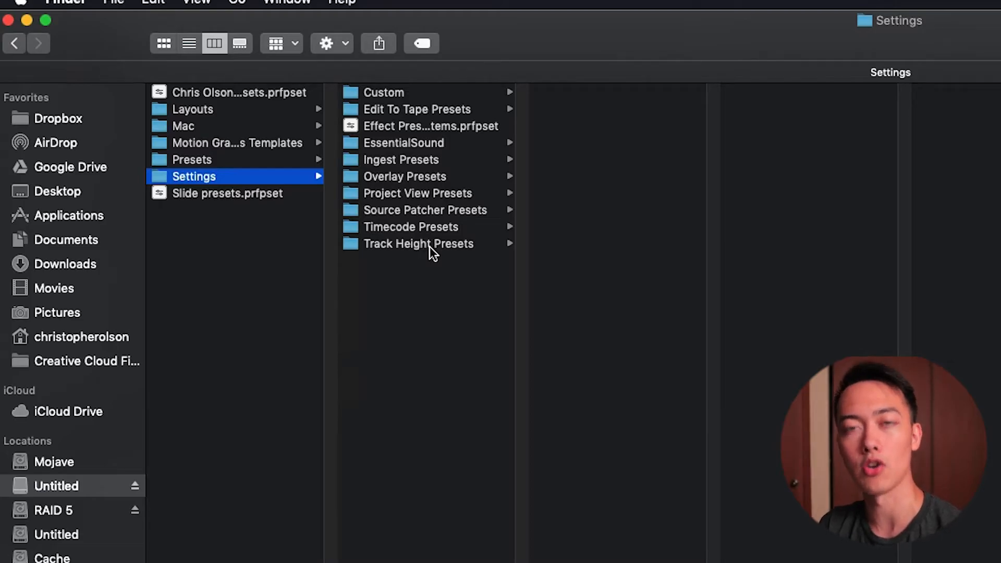
click(214, 126)
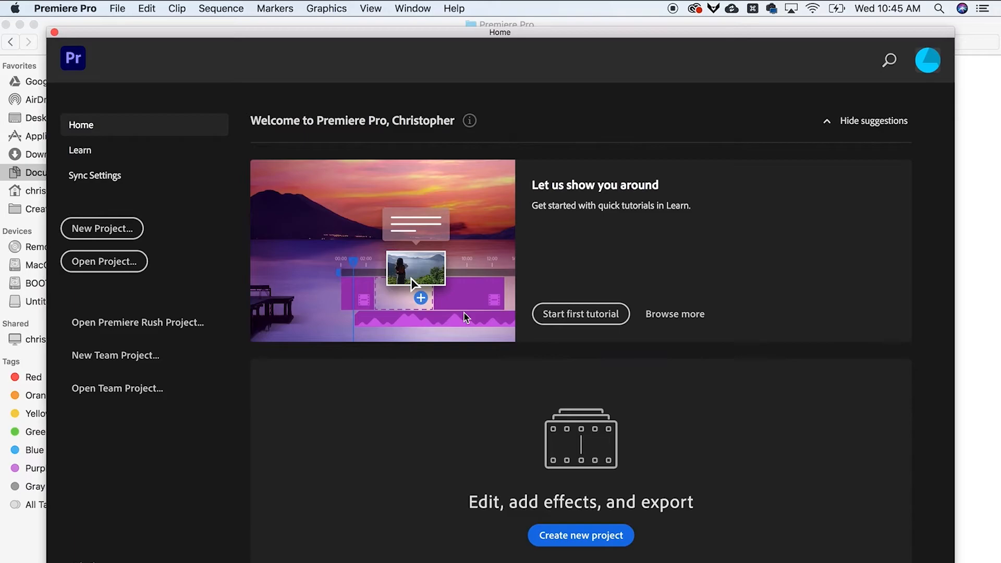
In Premiere Pro on the second computer, sync the account's settings now
click(88, 8)
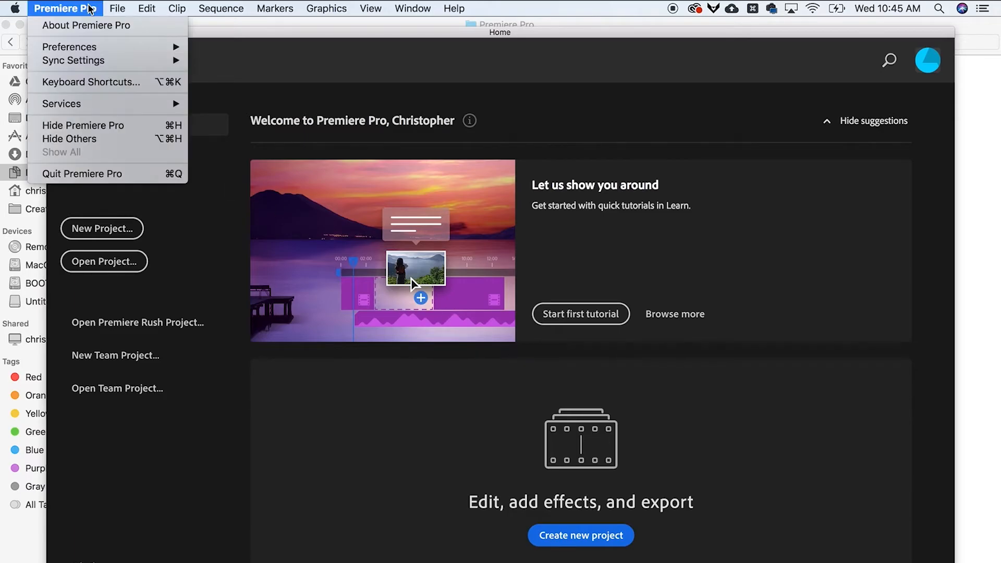
mouse_move(99, 62)
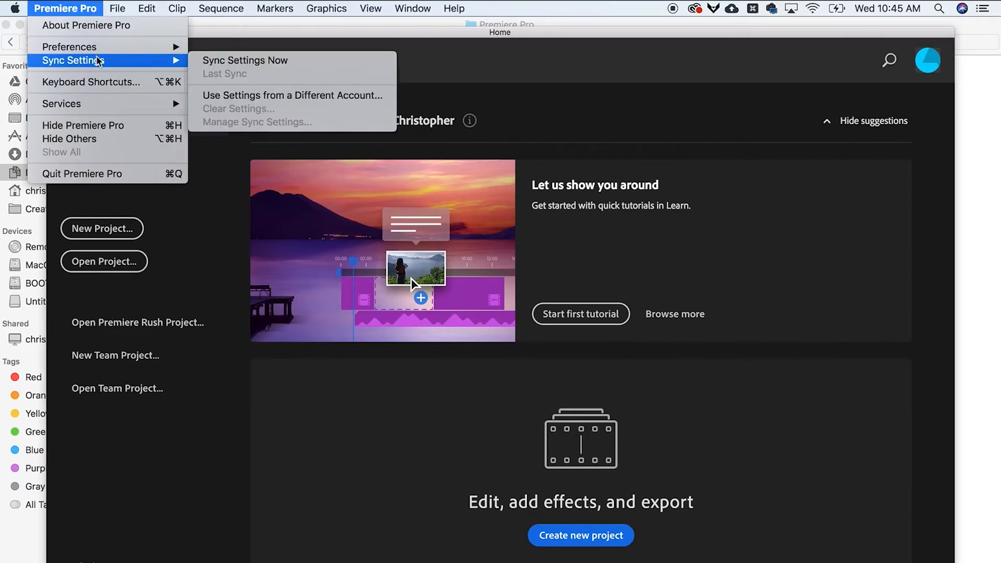
click(229, 62)
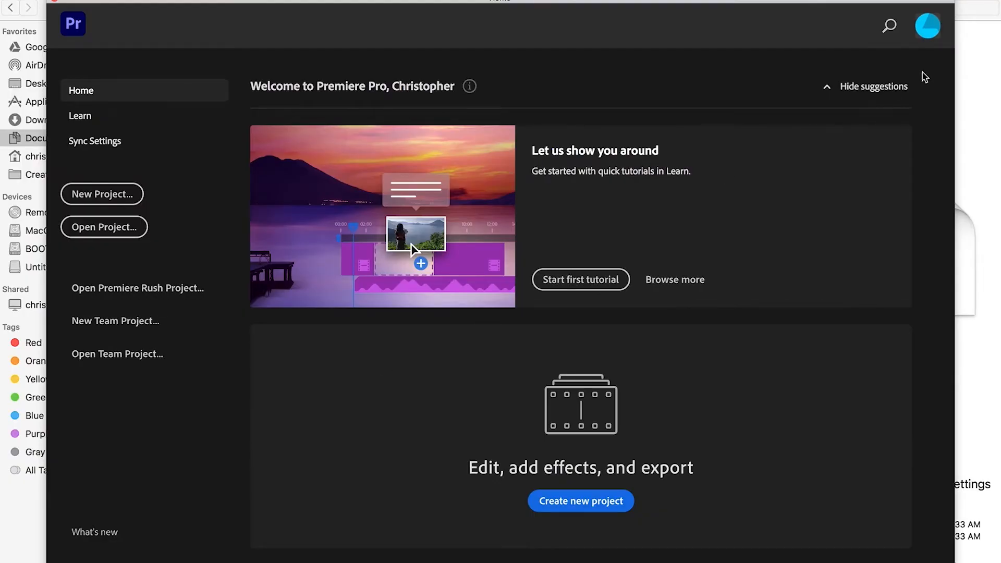
Switch to Finder and open the Documents/Adobe/Premiere Pro/14.0/Profile-CreativeCloud- folder
click(985, 85)
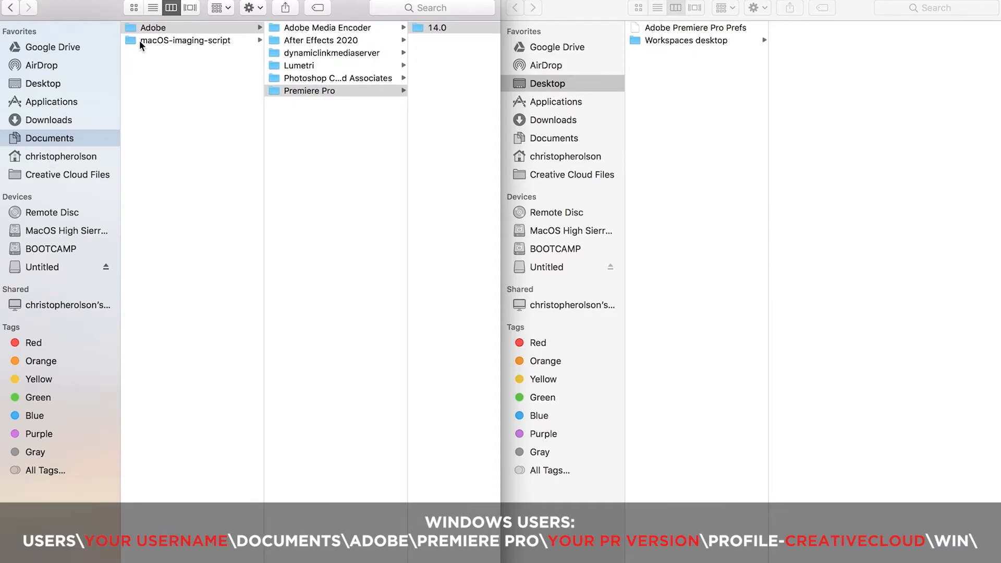
click(152, 29)
click(292, 91)
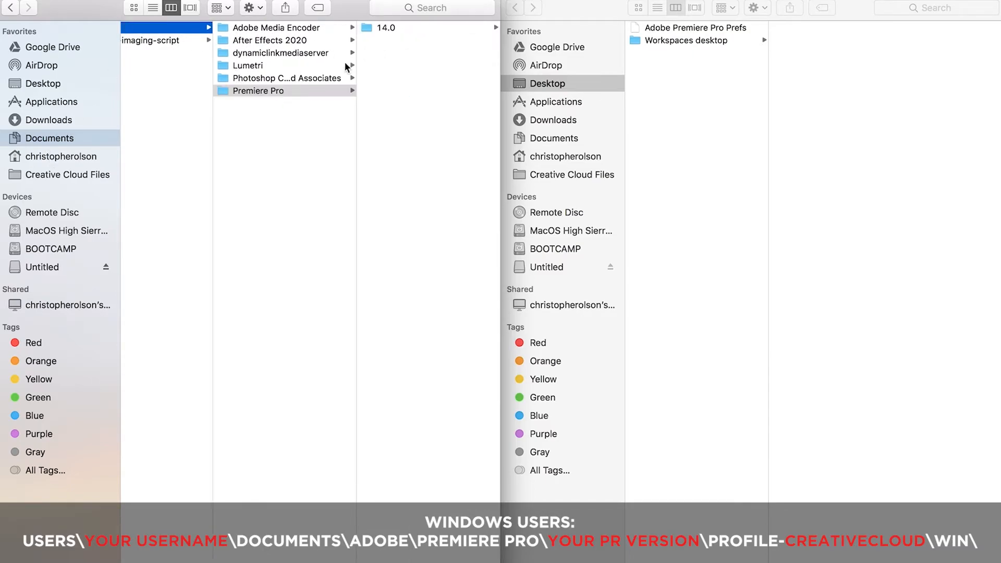
click(389, 28)
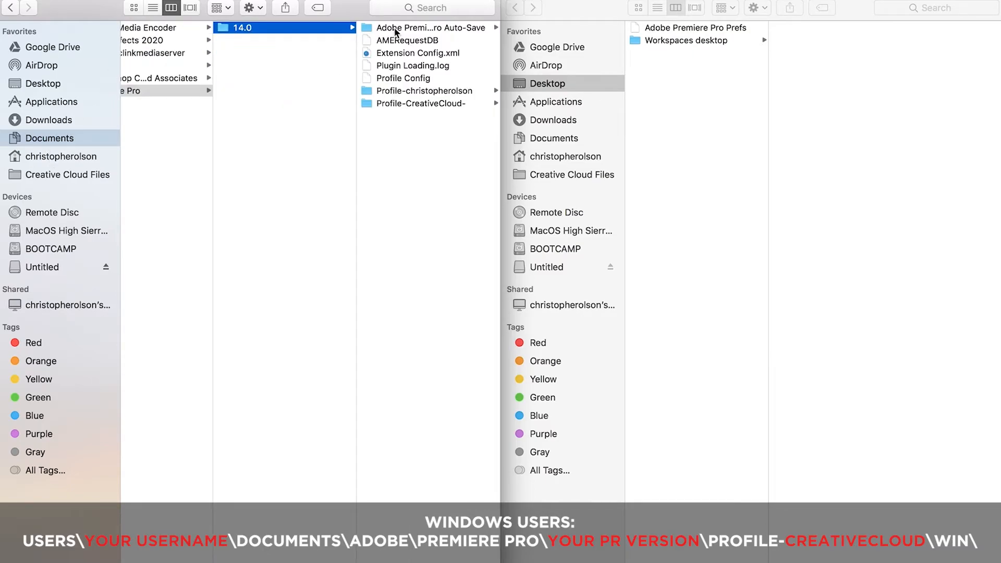
click(394, 104)
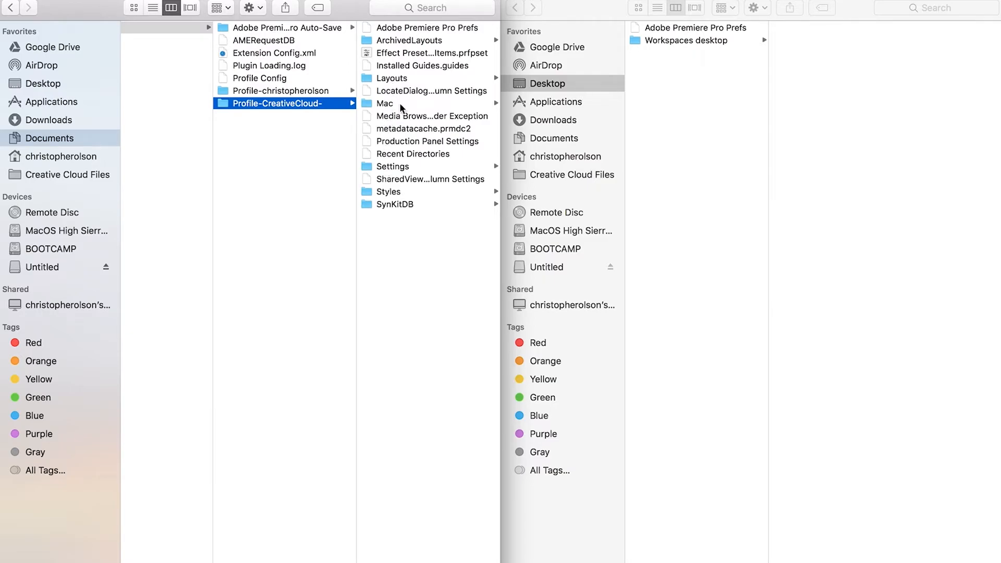
Delete the existing Layouts, Mac and Settings folders from the Profile-CreativeCloud- folder
click(391, 79)
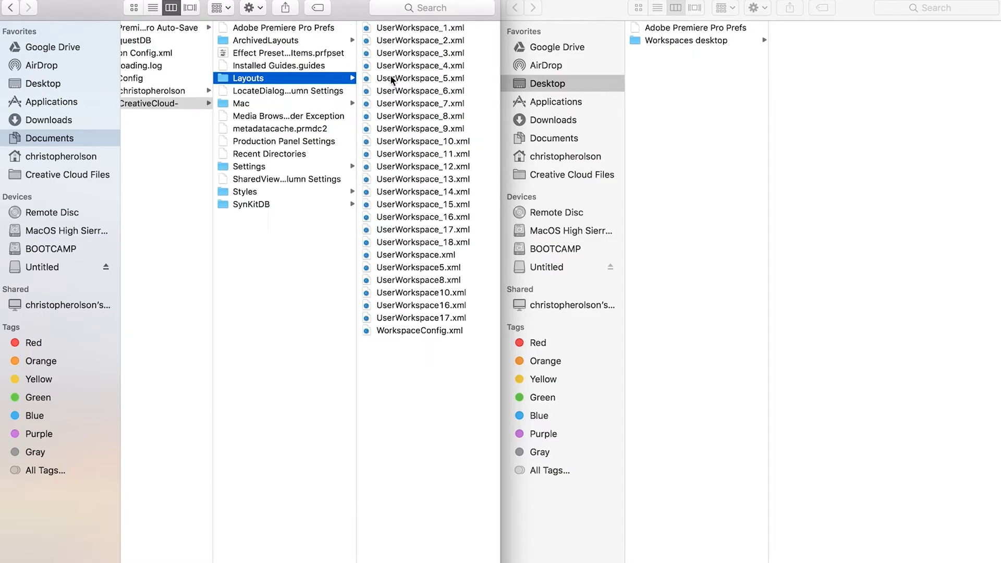
super+click(247, 102)
super+click(250, 166)
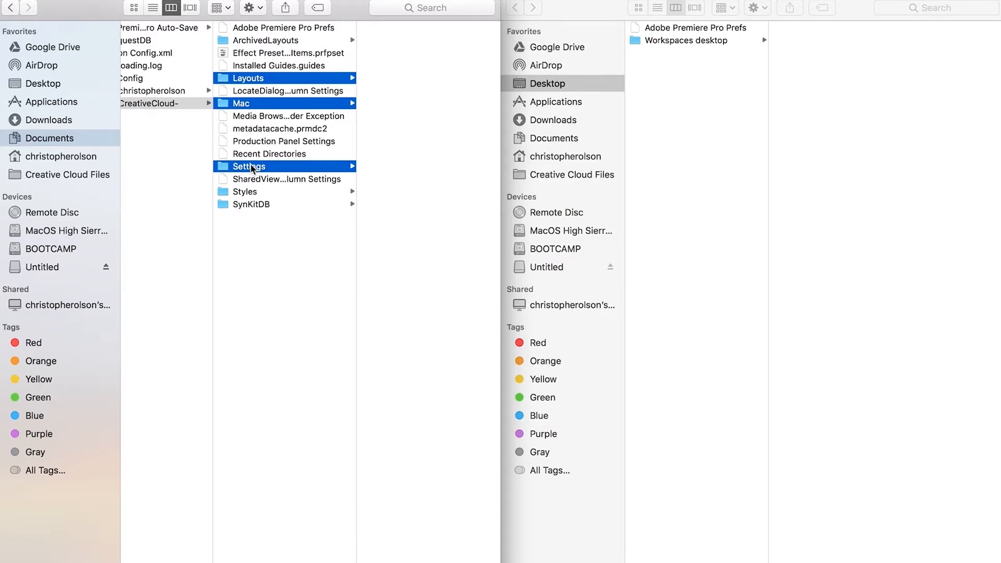
key(super+BackSpace)
Copy the backed-up Layouts, Mac and Settings folders from the Untitled drive into the Profile-CreativeCloud- folder
click(574, 247)
click(557, 269)
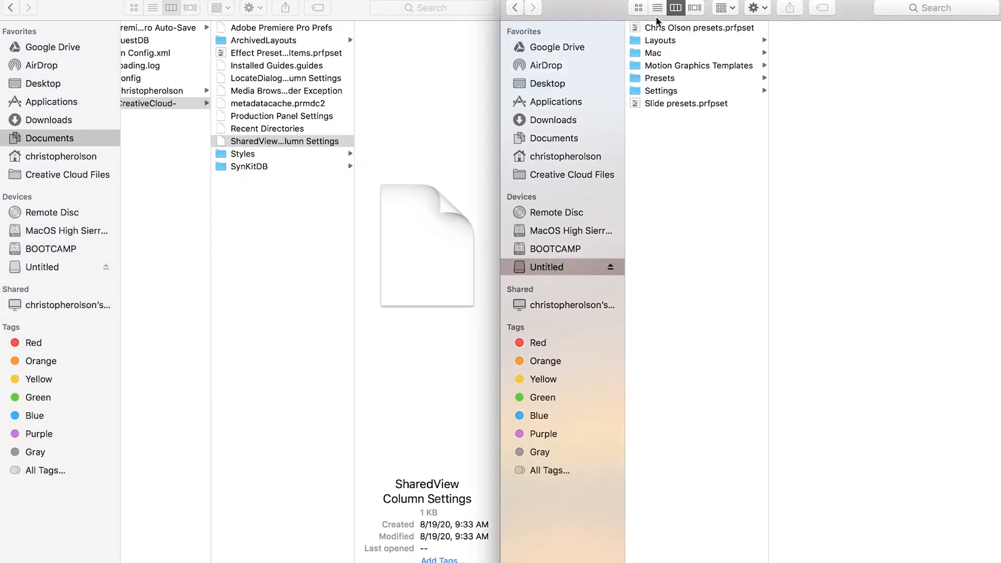
click(642, 40)
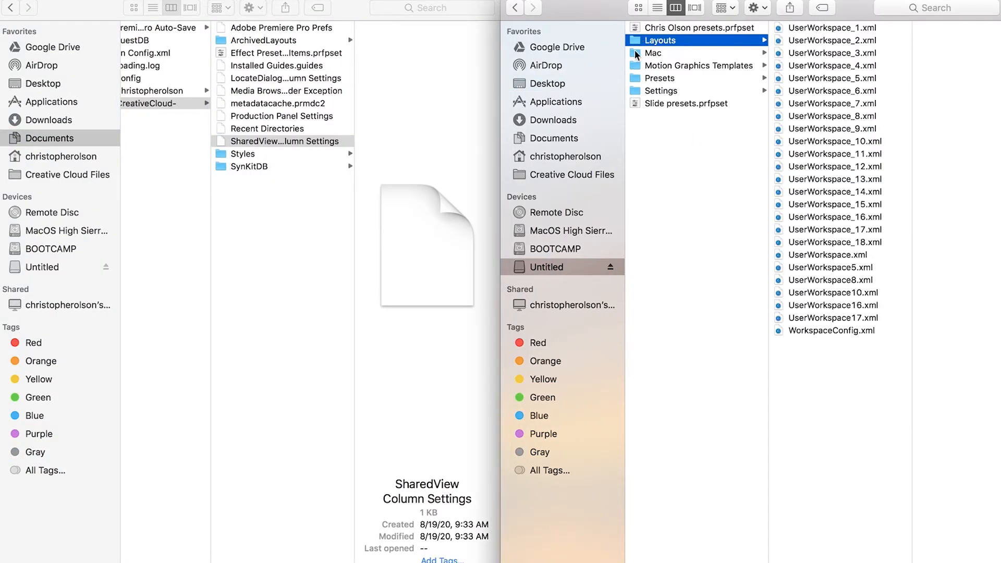
super+click(636, 52)
super+click(638, 90)
drag(637, 89, 249, 273)
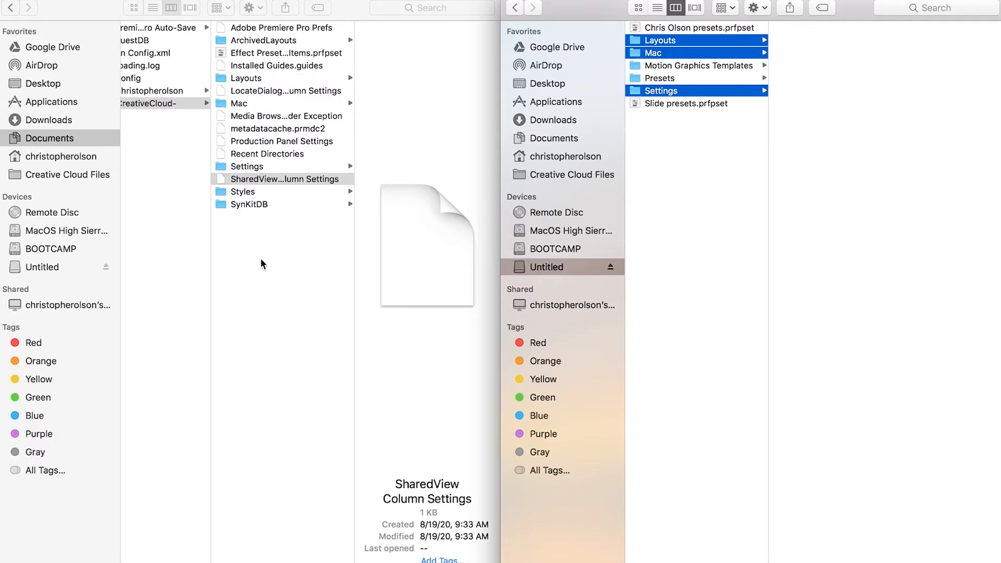
Create a new folder named Presets inside the Profile-CreativeCloud- folder
right_click(261, 272)
click(289, 280)
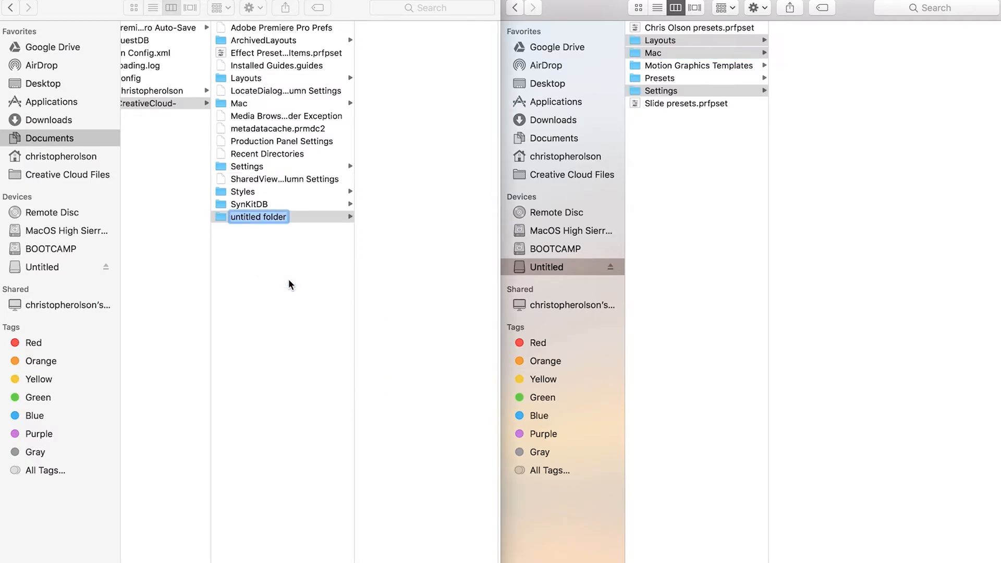
text(Presets)
key(Return)
Copy the two .prfpset files from the Untitled drive into the profile's new Presets folder
click(696, 121)
click(668, 103)
super+click(645, 29)
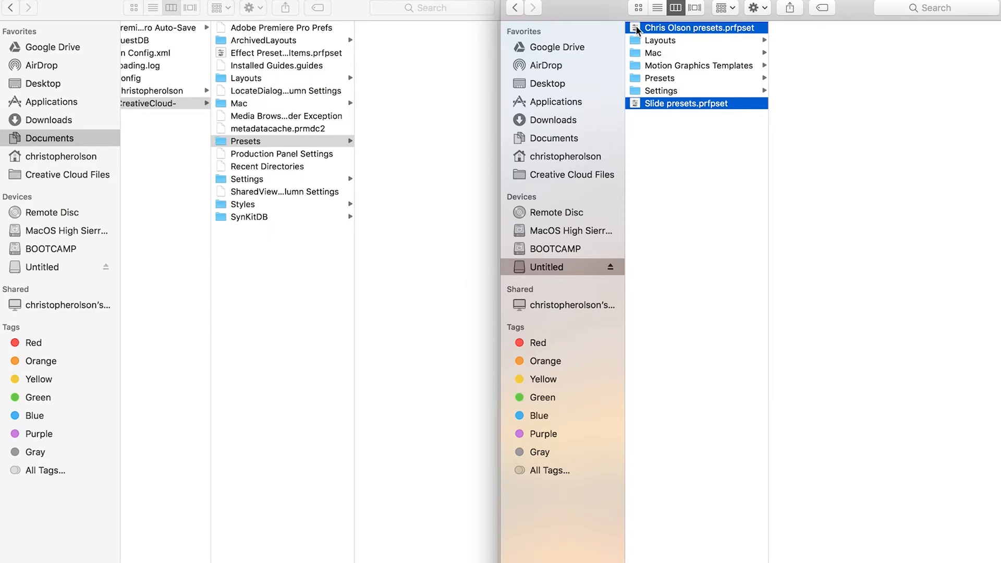
drag(637, 30, 418, 86)
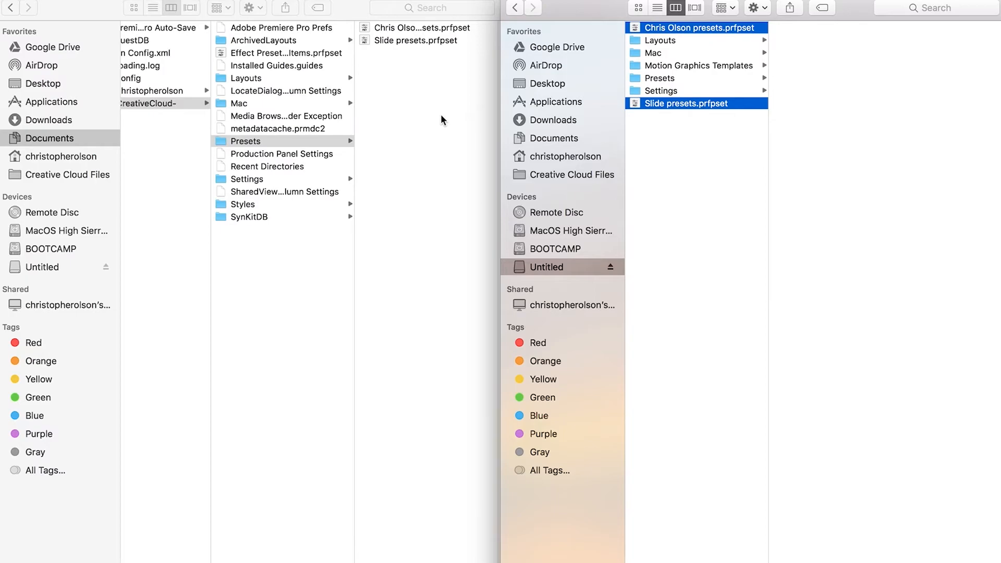
Copy the Motion Graphics Templates folder from the Untitled drive into the Profile-CreativeCloud- folder
click(262, 236)
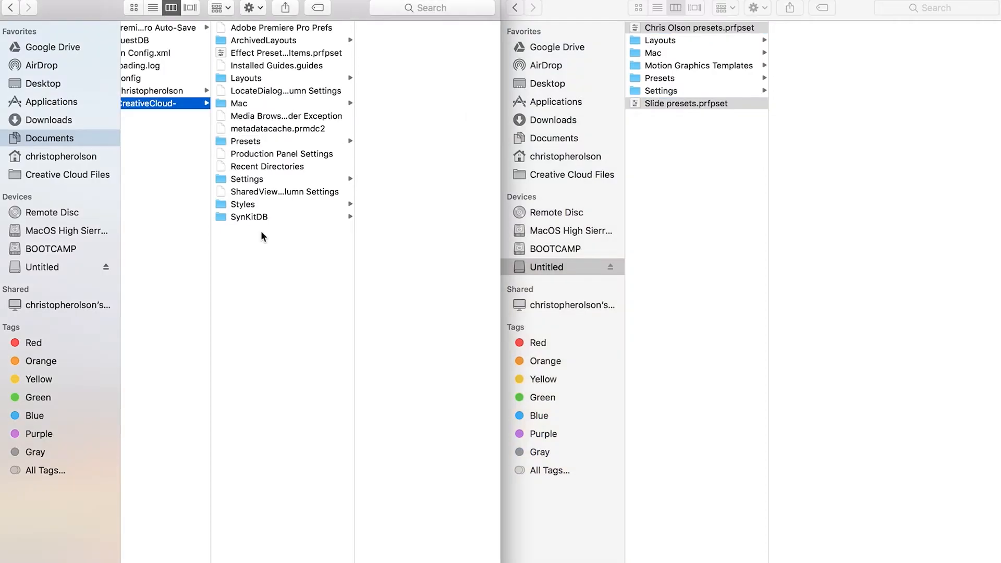
click(646, 66)
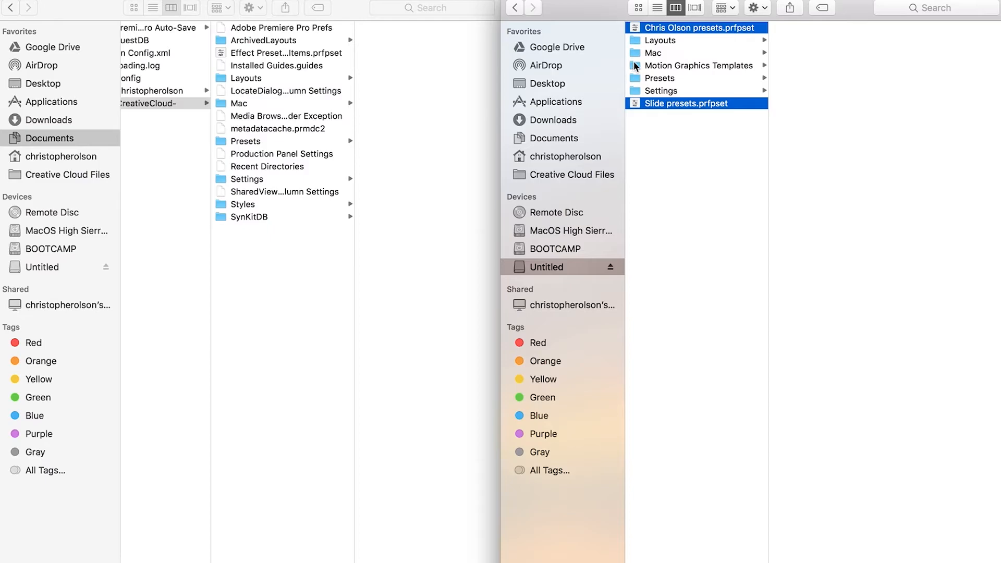
click(635, 65)
drag(635, 65, 280, 298)
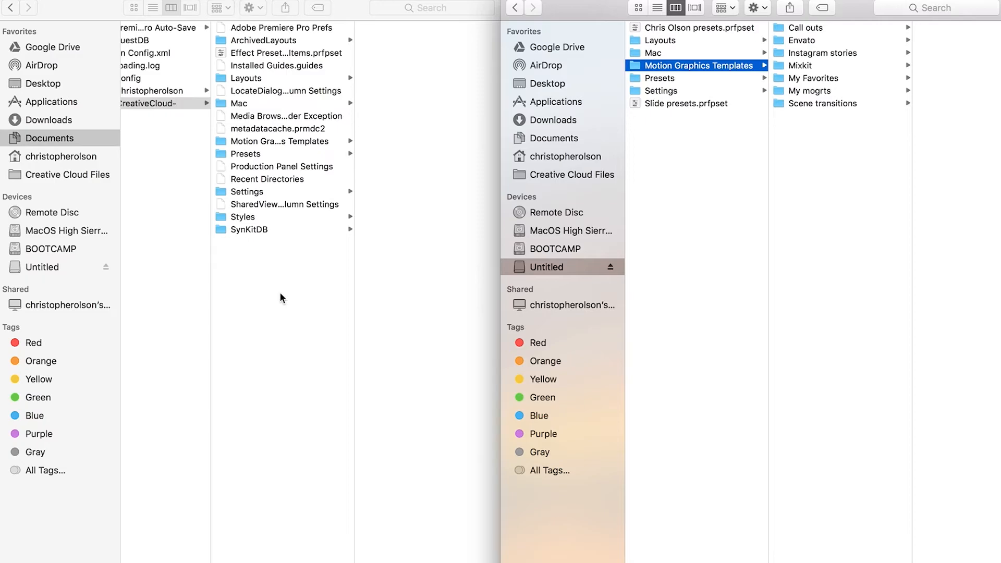
Switch to Premiere Pro and check the list of restored workspaces
key(super+Tab)
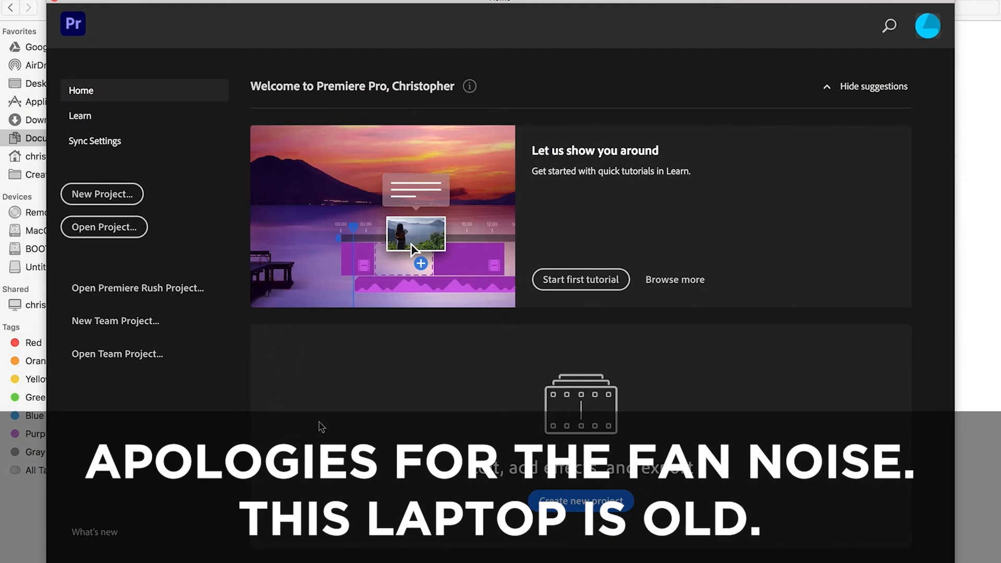
key(super+Tab)
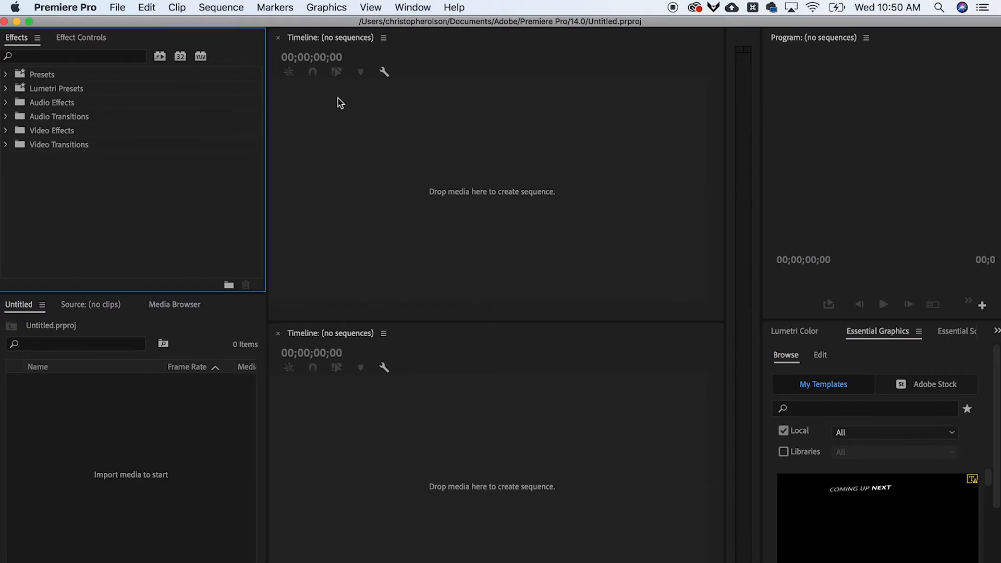
click(412, 7)
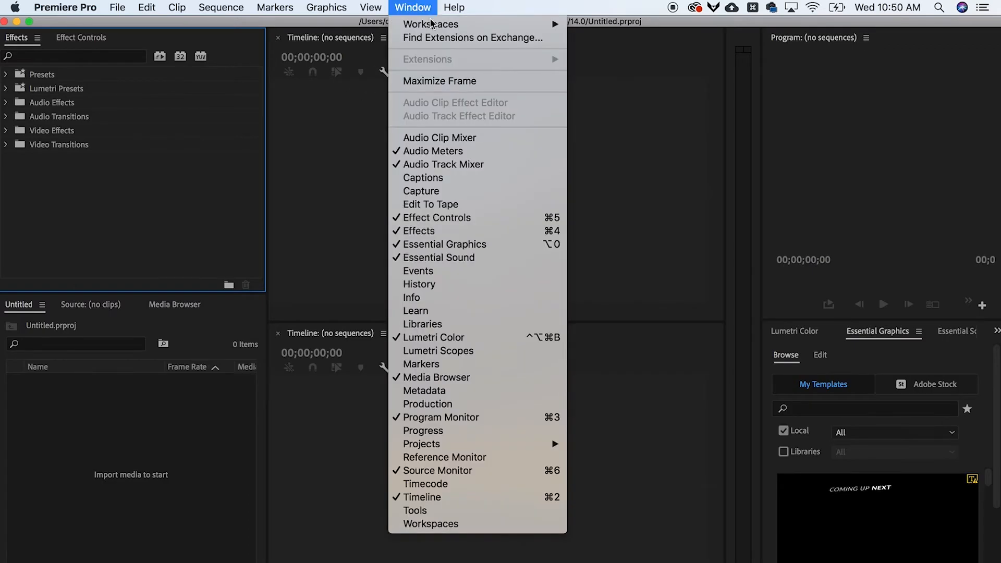
mouse_move(432, 24)
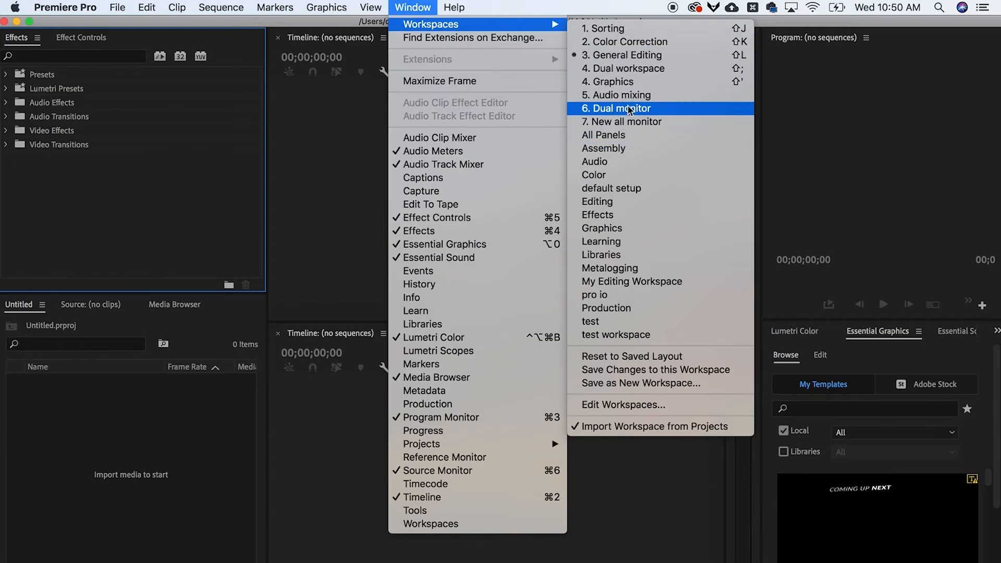
click(208, 157)
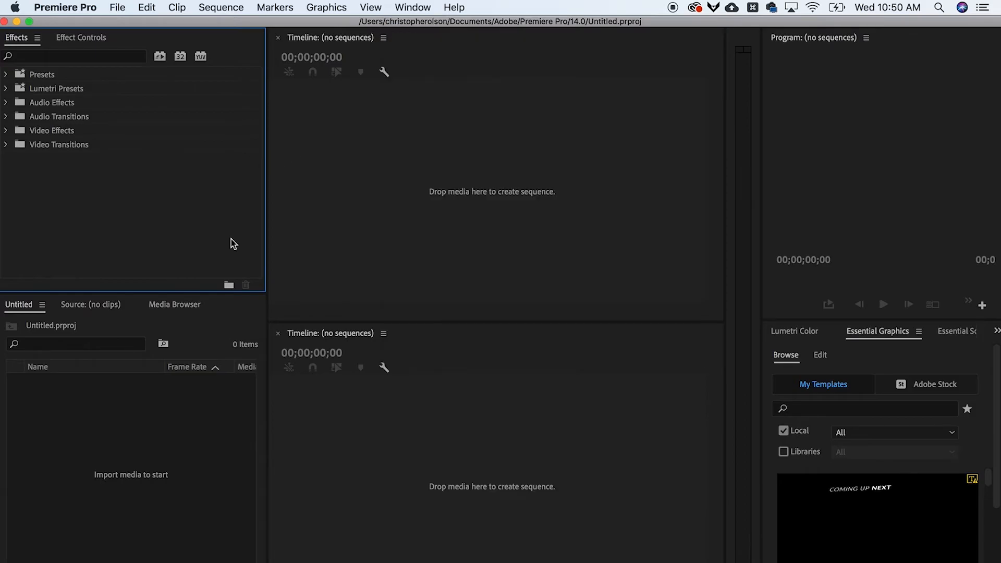
Check the available keyboard layout presets in Keyboard Shortcuts and the label colors in Preferences
click(87, 6)
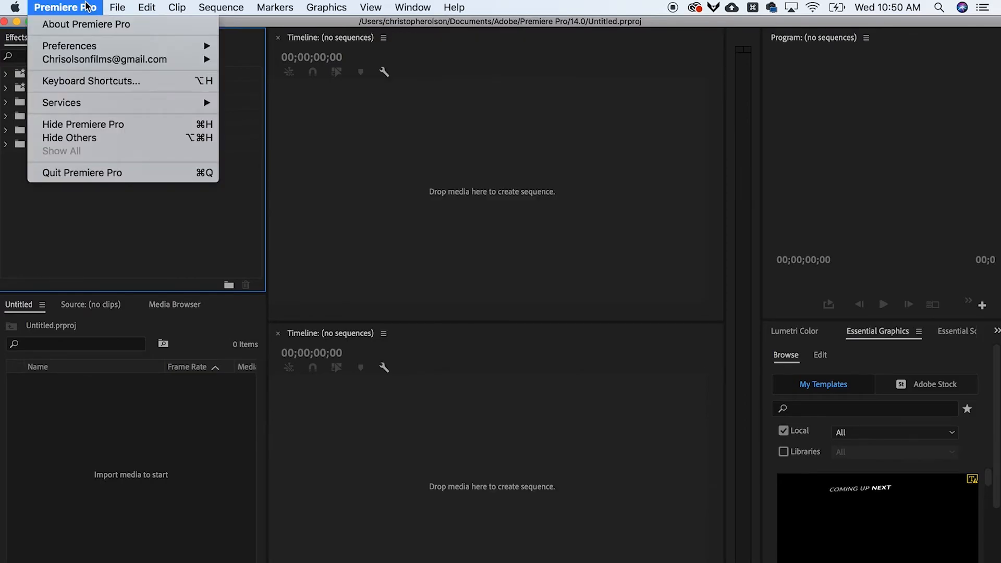
click(106, 82)
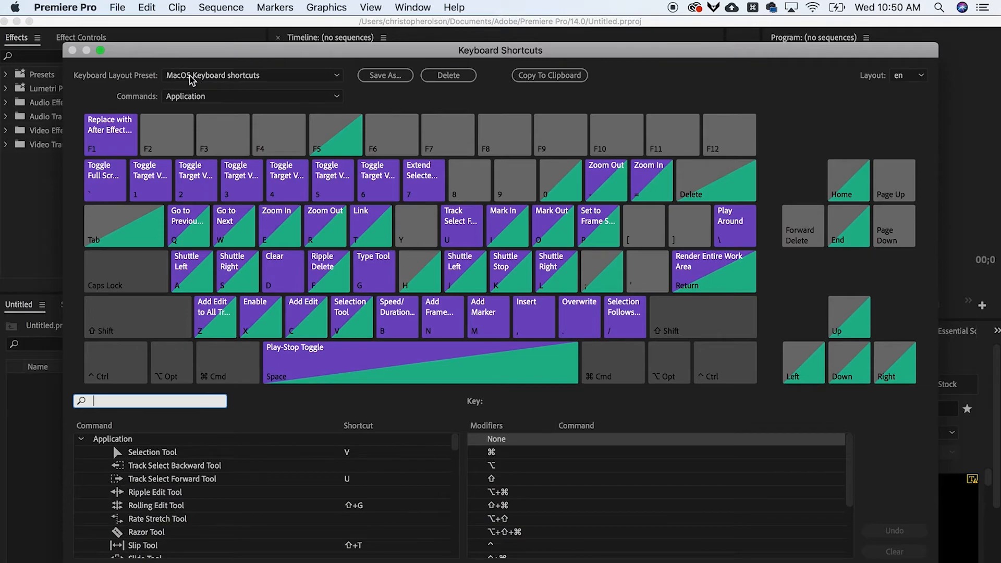
click(191, 77)
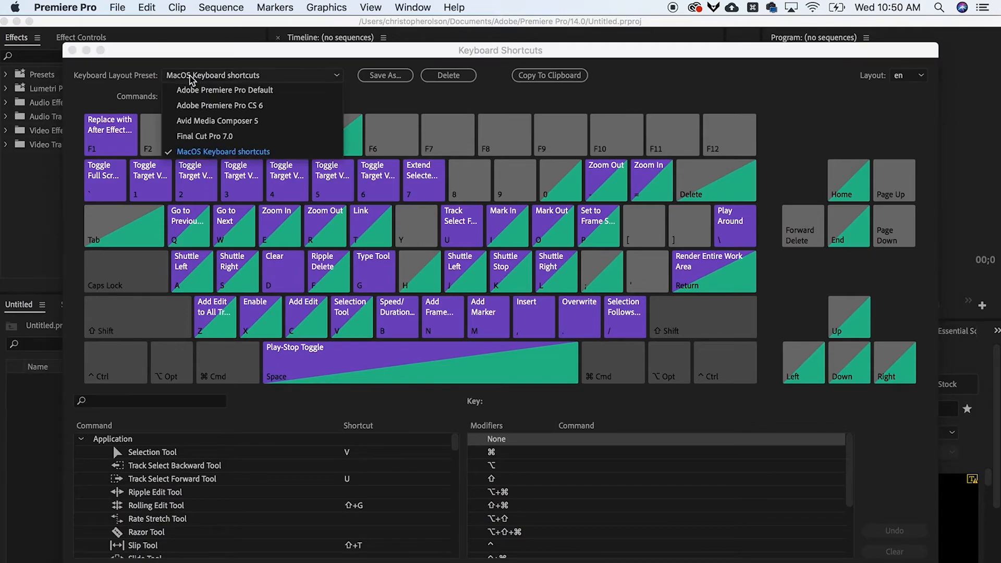
click(110, 75)
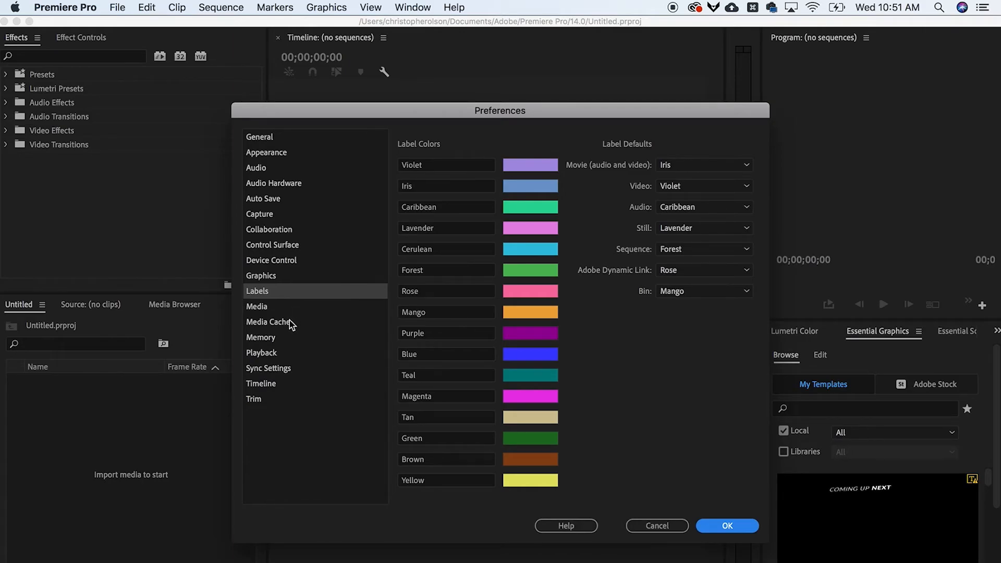
click(725, 528)
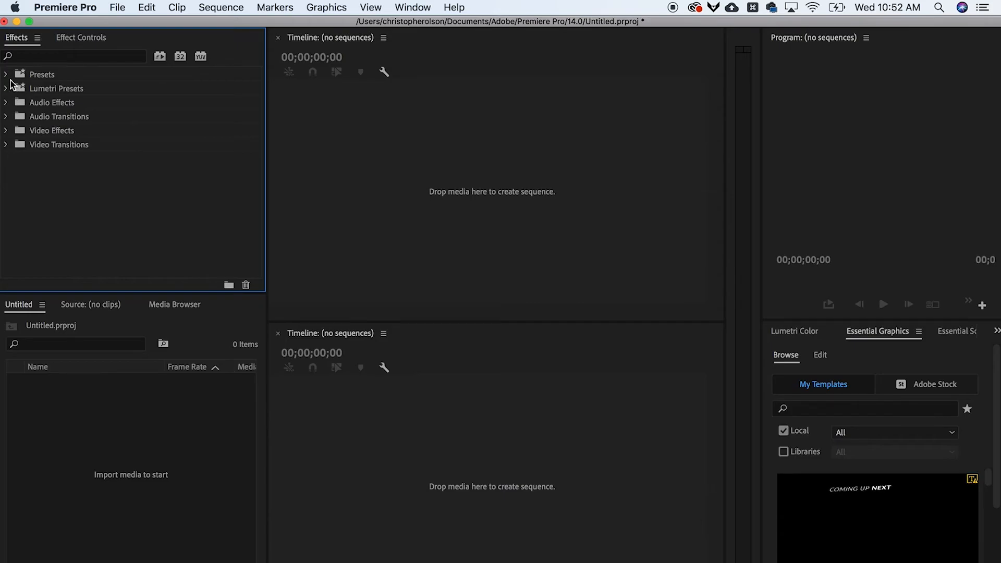
Import the first .prfpset file from Profile-CreativeCloud-/Presets into the Effects presets and save the project
click(6, 77)
right_click(35, 78)
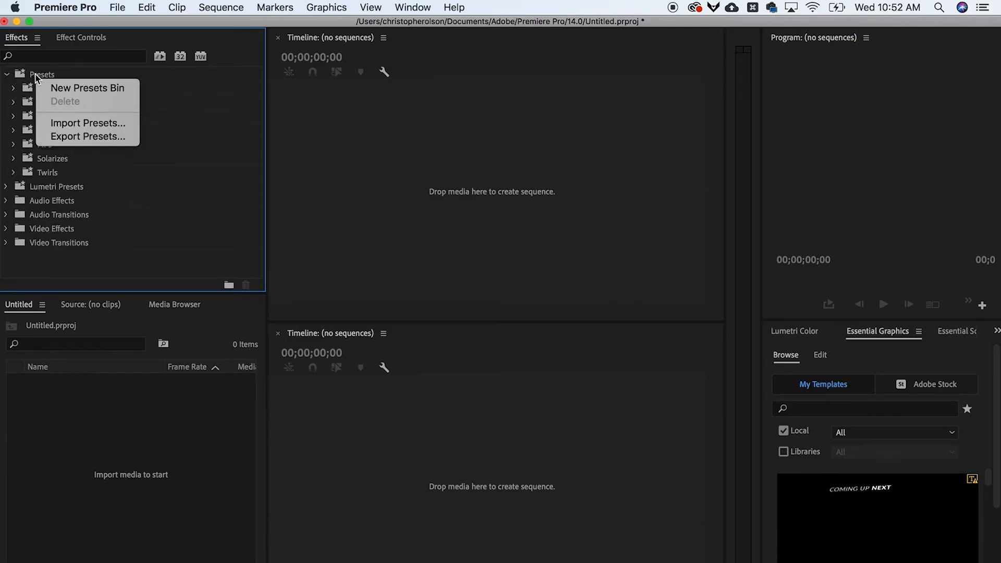
click(75, 123)
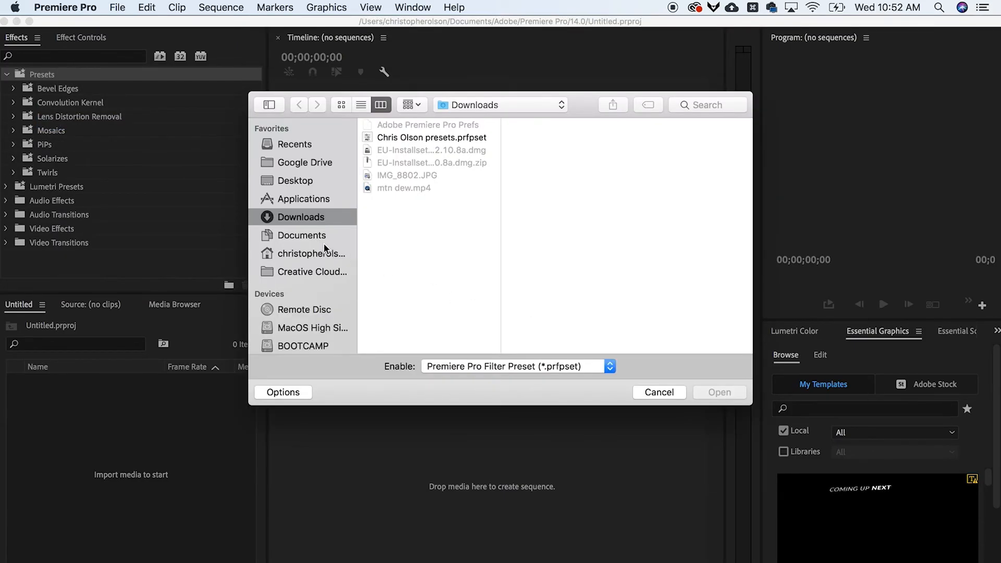
click(308, 236)
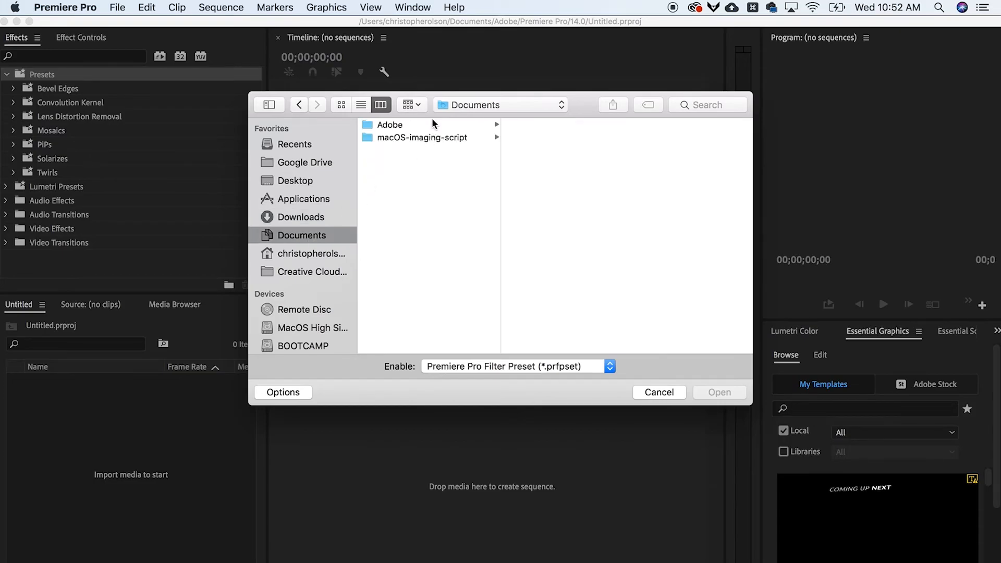
click(475, 123)
click(561, 189)
click(659, 125)
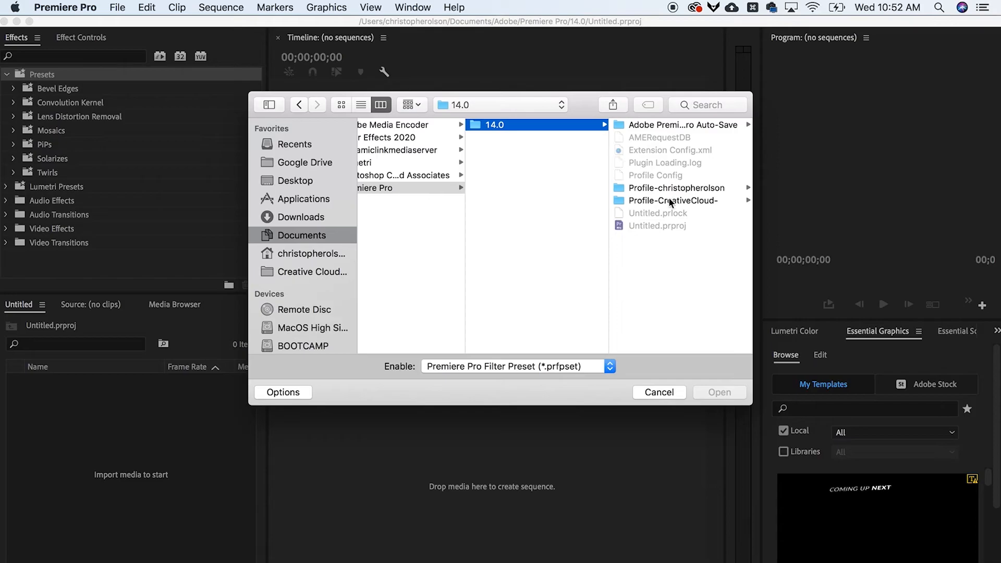
click(671, 201)
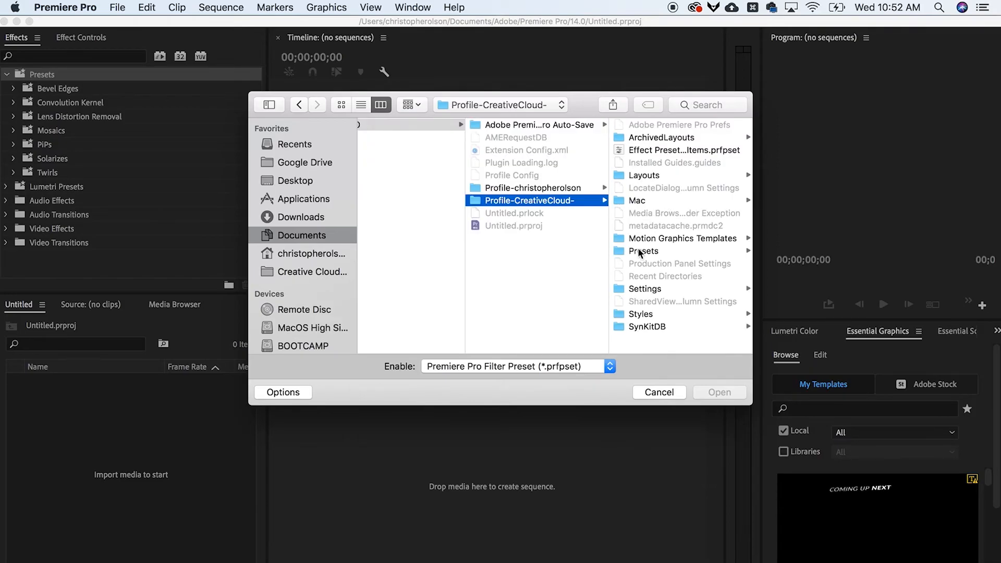
click(641, 251)
click(652, 126)
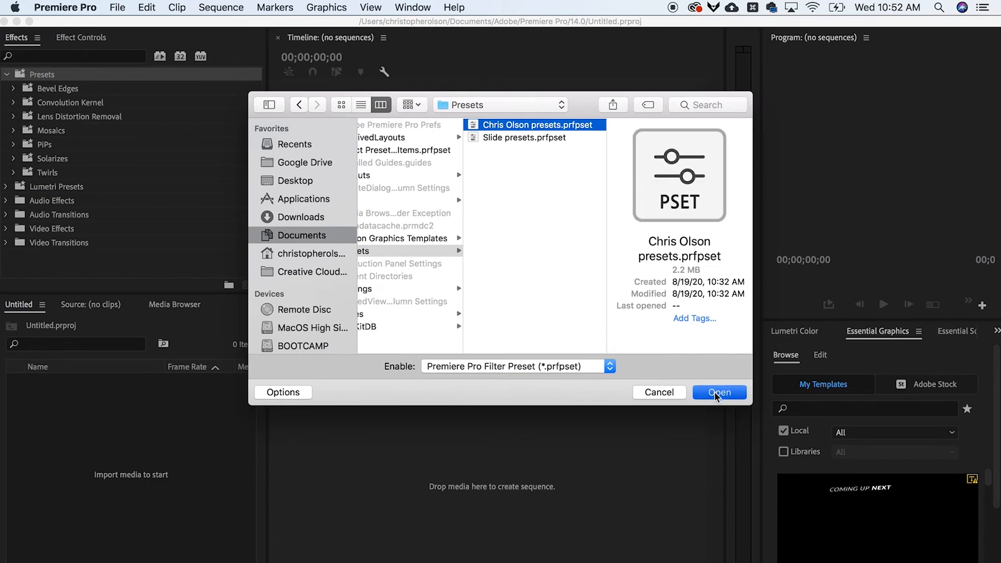
click(714, 392)
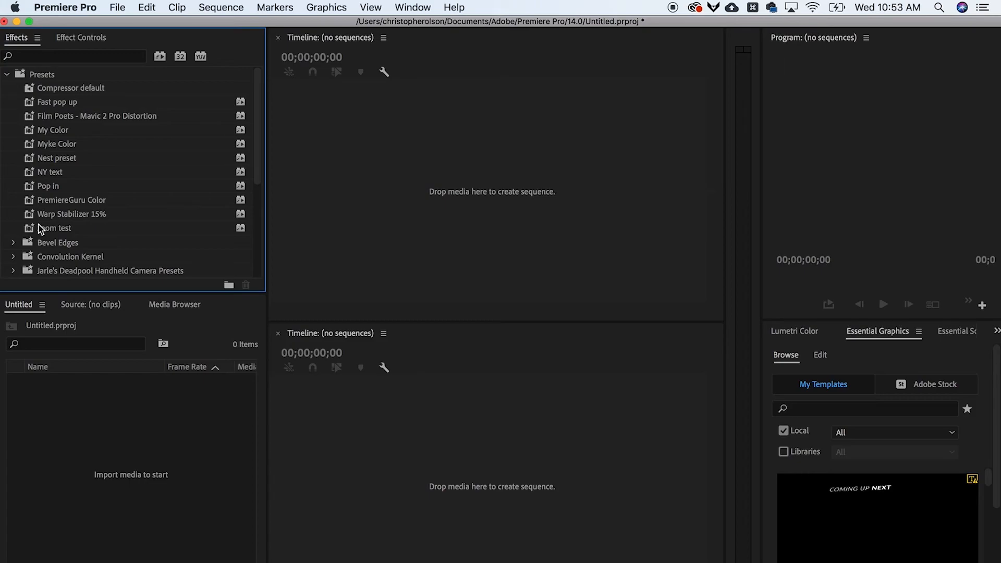
key(super+s)
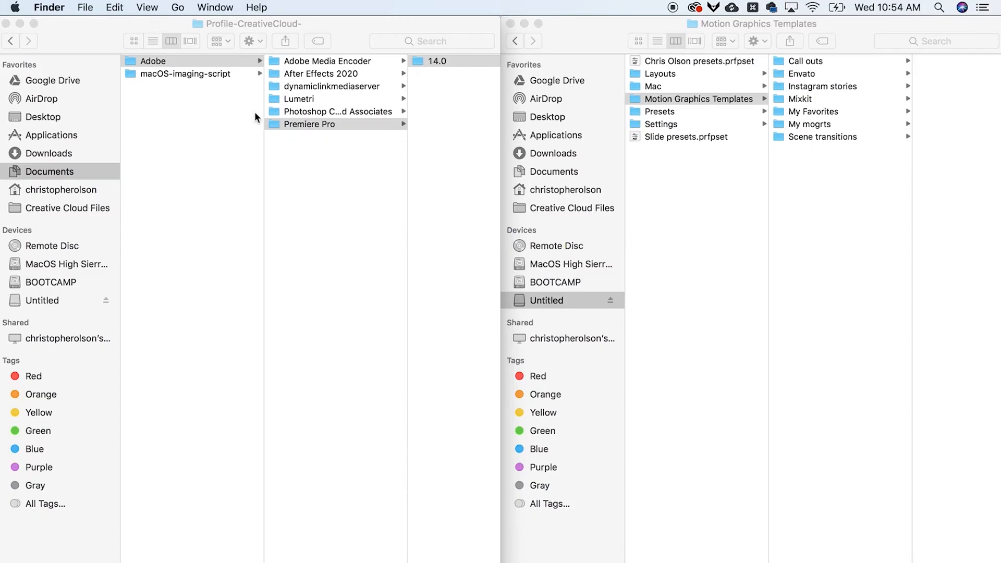
In Finder, go to the Media Encoder presets in Documents/Adobe/Adobe Media Encoder/14.0/Presets
click(336, 58)
click(358, 61)
click(400, 63)
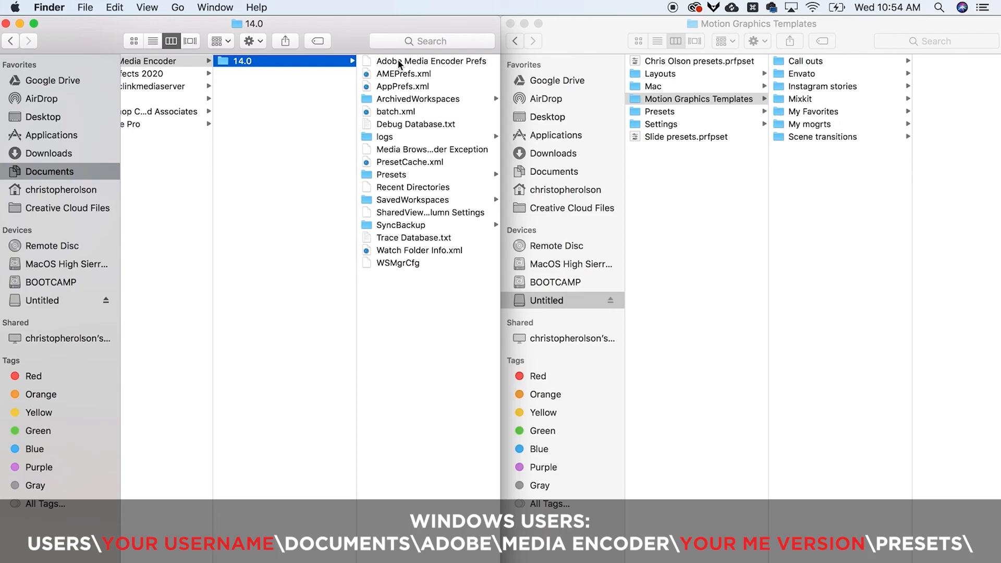
click(396, 175)
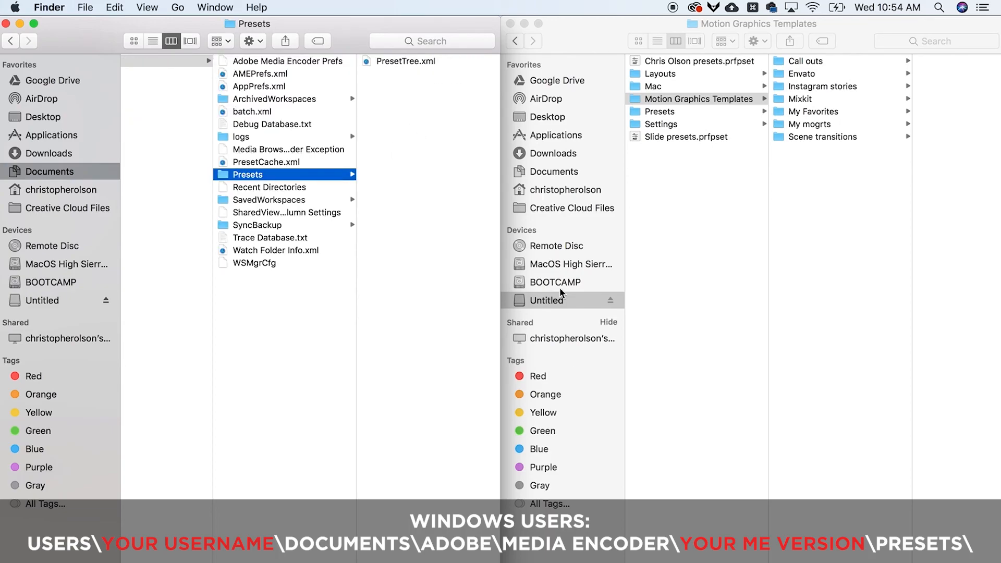
Replace Media Encoder's Presets folder in 14.0 with the backed-up Presets folder from the Untitled drive
click(663, 112)
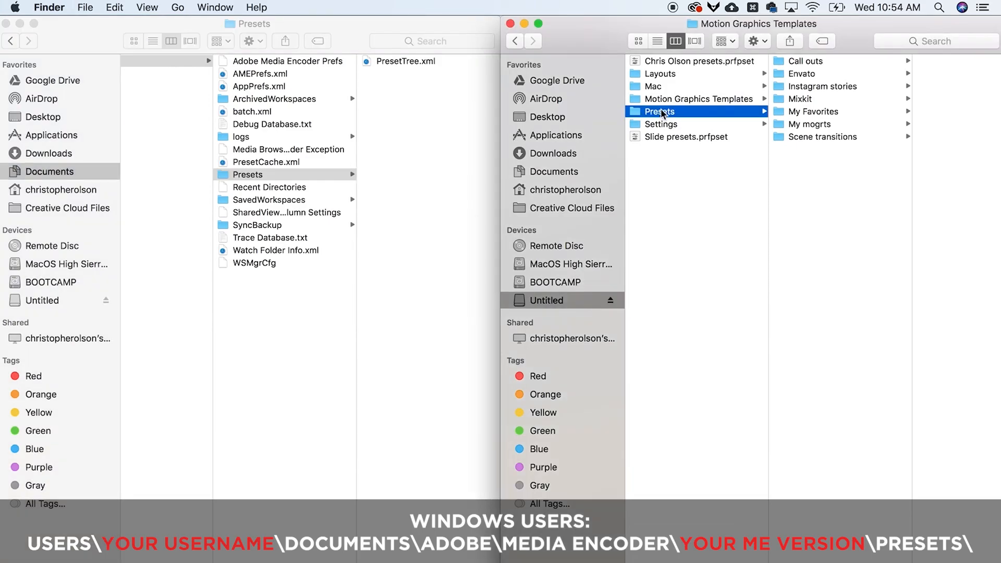
click(223, 176)
key(super+BackSpace)
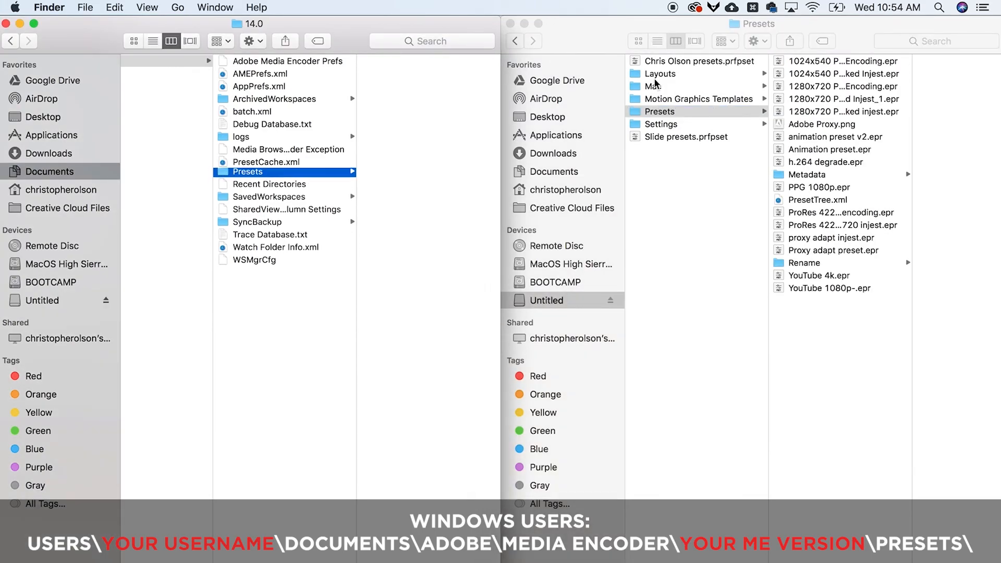
drag(635, 110, 256, 307)
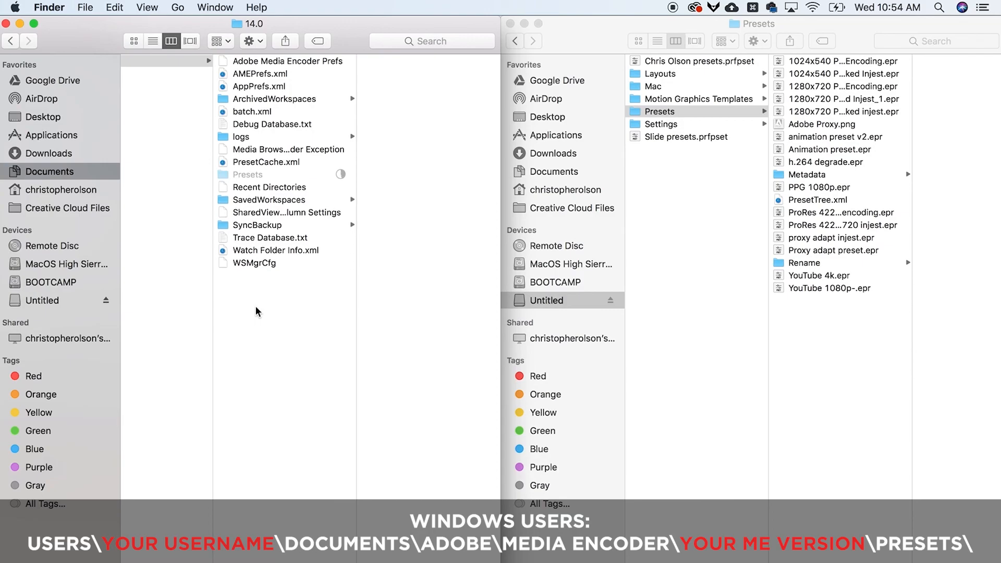